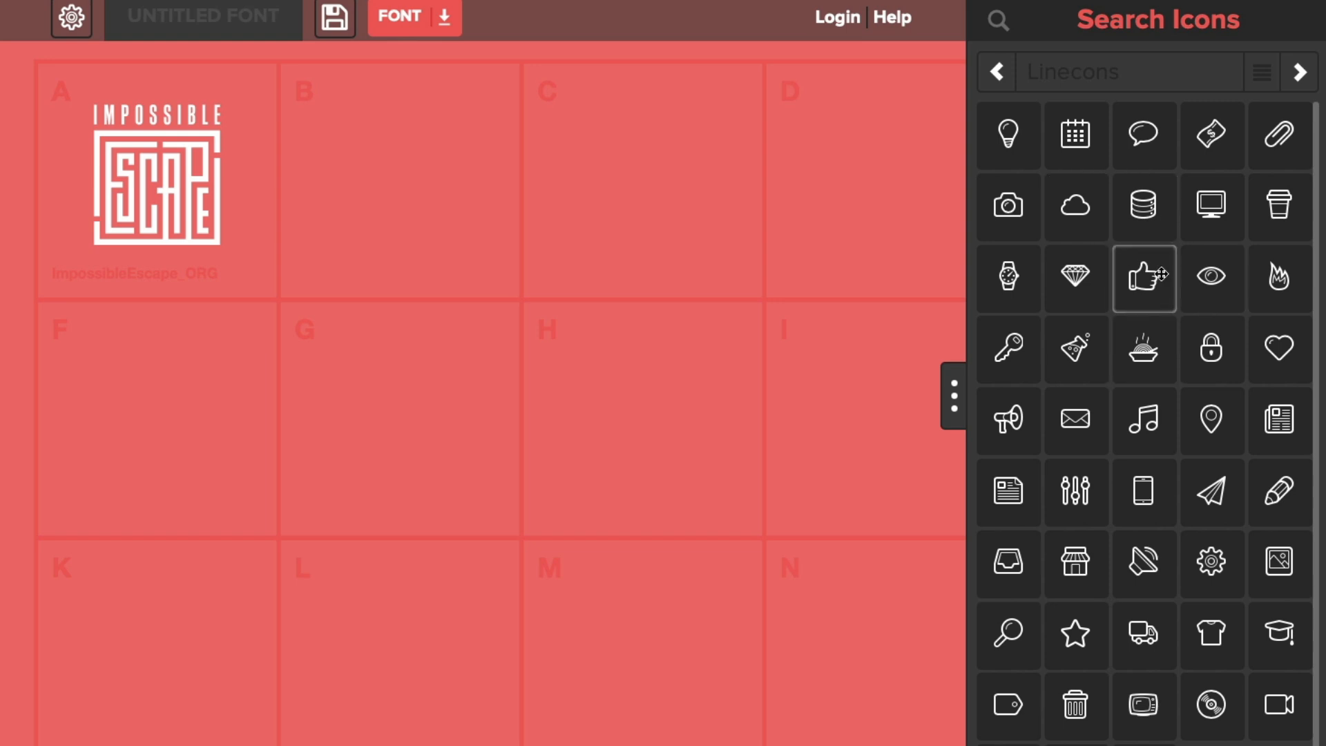
Assign the Linecons light bulb, speech bubble and banknote icons to the characters B, C and D.
scroll(1243, 482, down, 1)
scroll(1232, 475, down, 4)
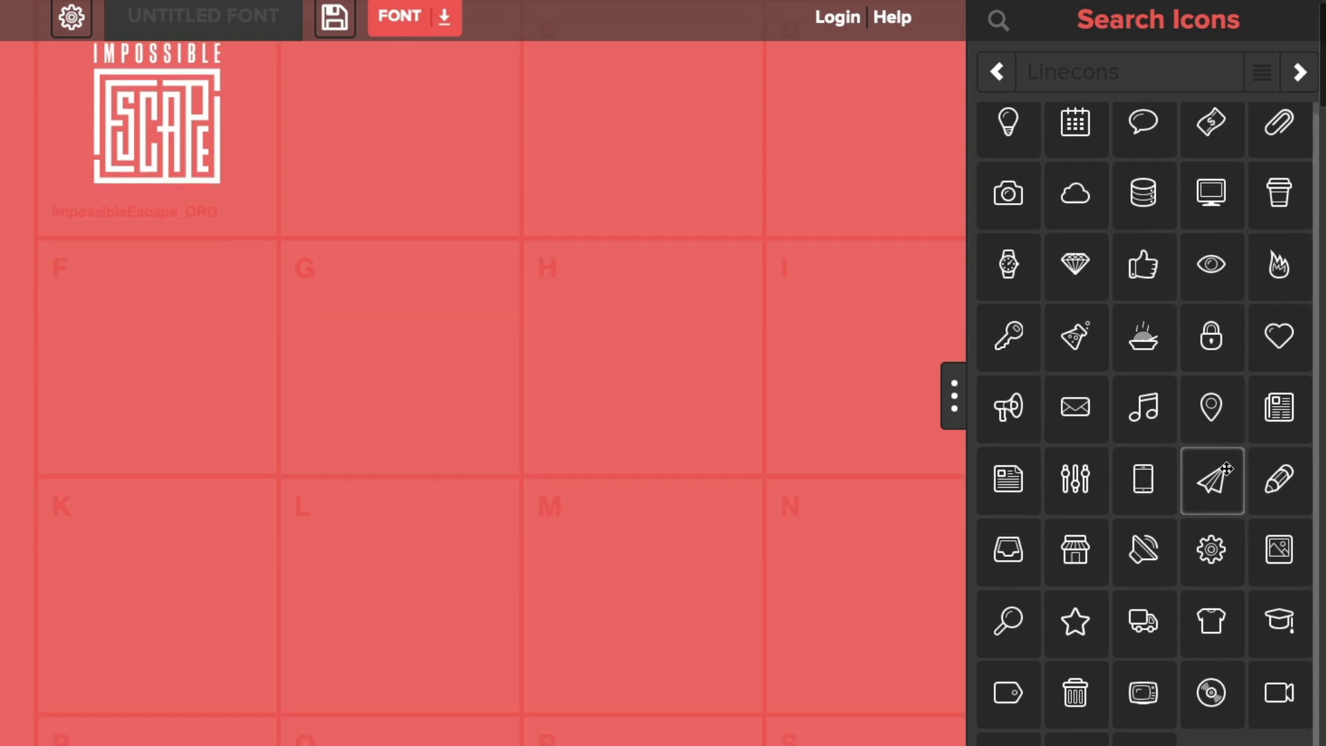
scroll(1213, 465, up, 1)
scroll(693, 452, up, 4)
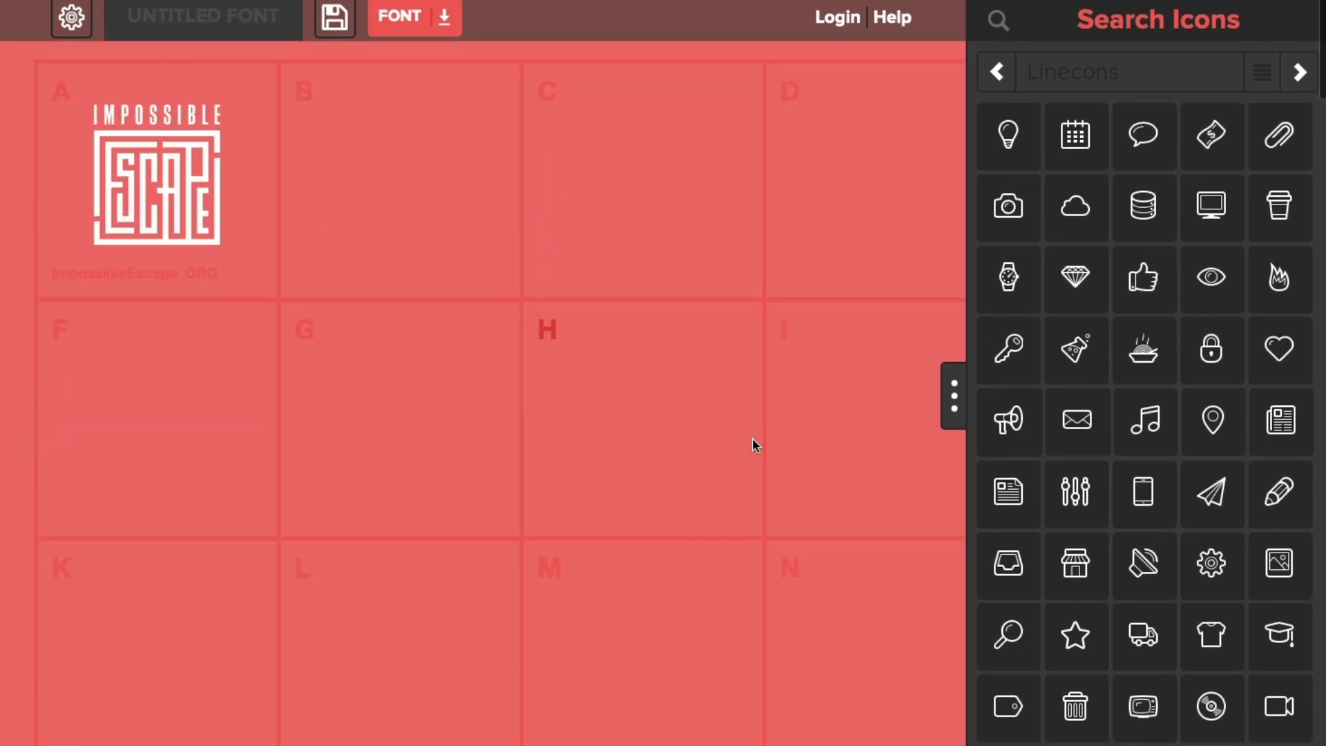
drag(1008, 134, 401, 185)
drag(1128, 132, 693, 154)
drag(1226, 132, 897, 174)
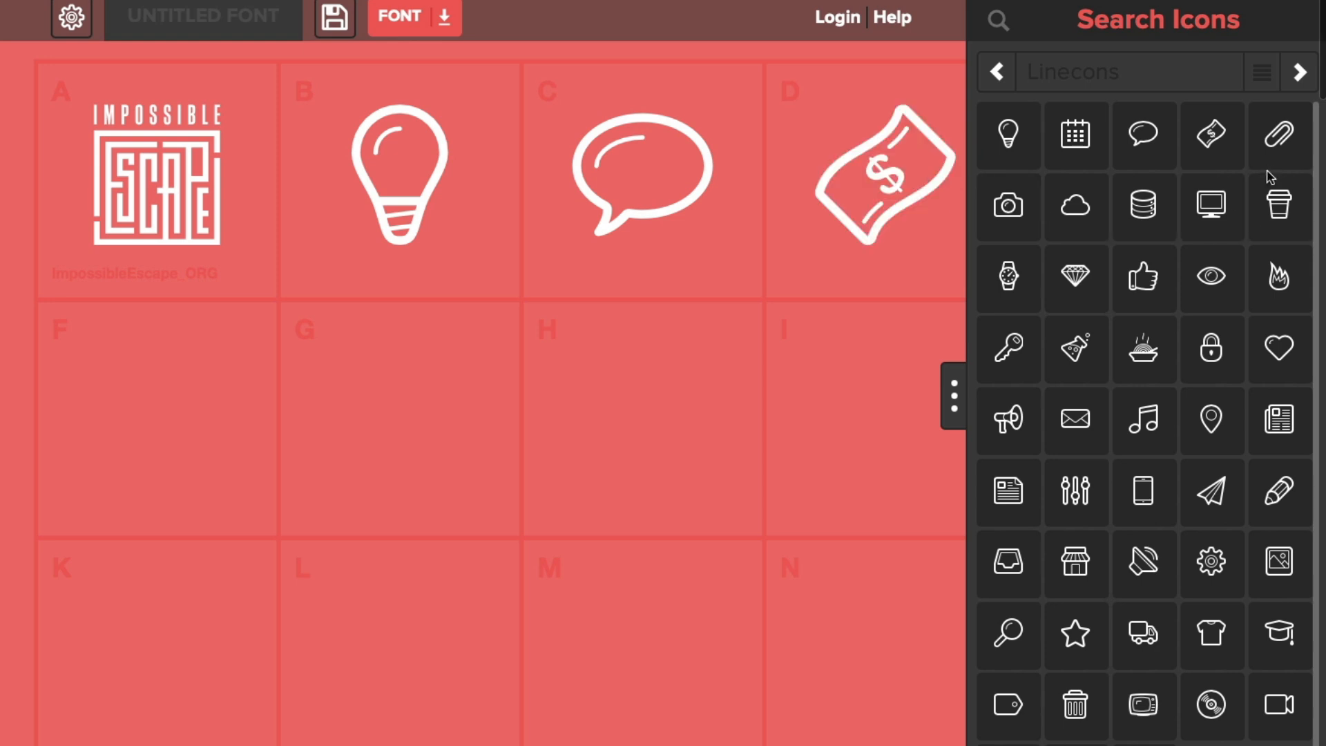
Assign the paperclip, key, envelope and flask icons to the characters F, G, H and I.
scroll(954, 190, right, 1)
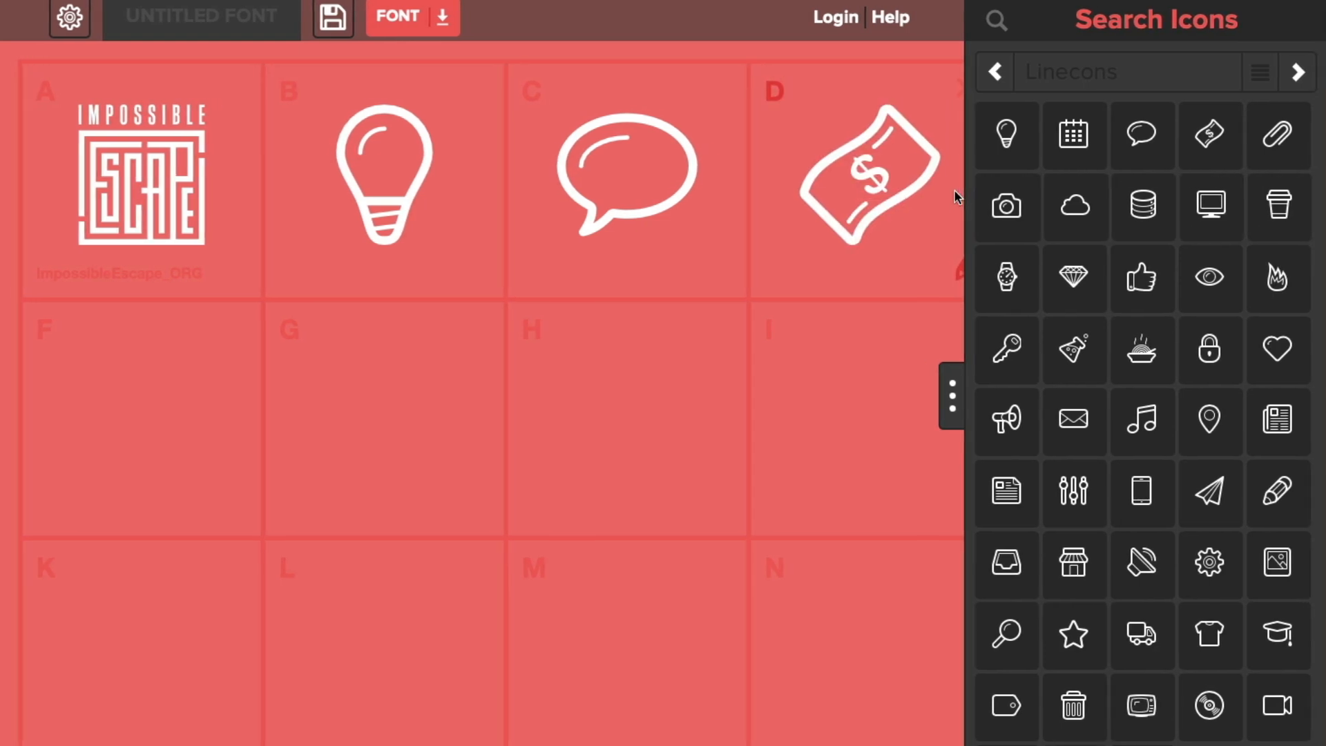
scroll(861, 206, left, 1)
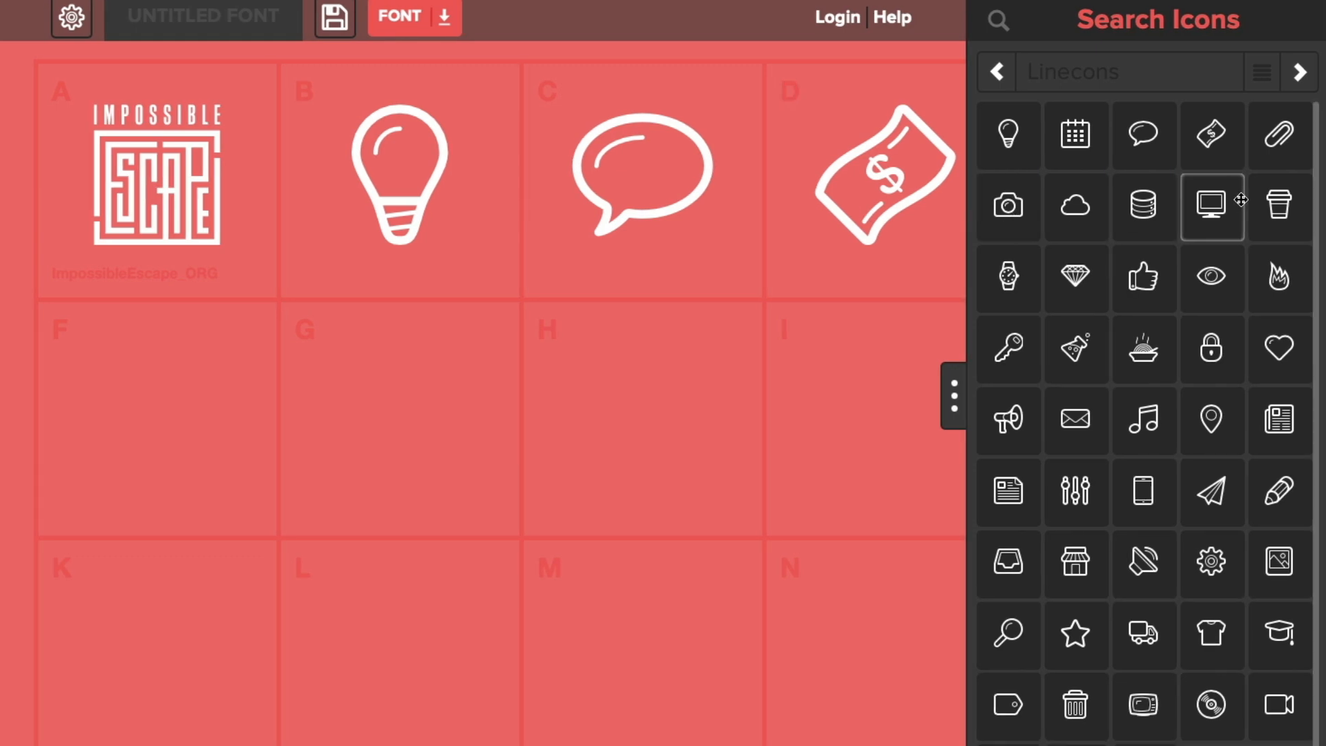
drag(1278, 133, 277, 443)
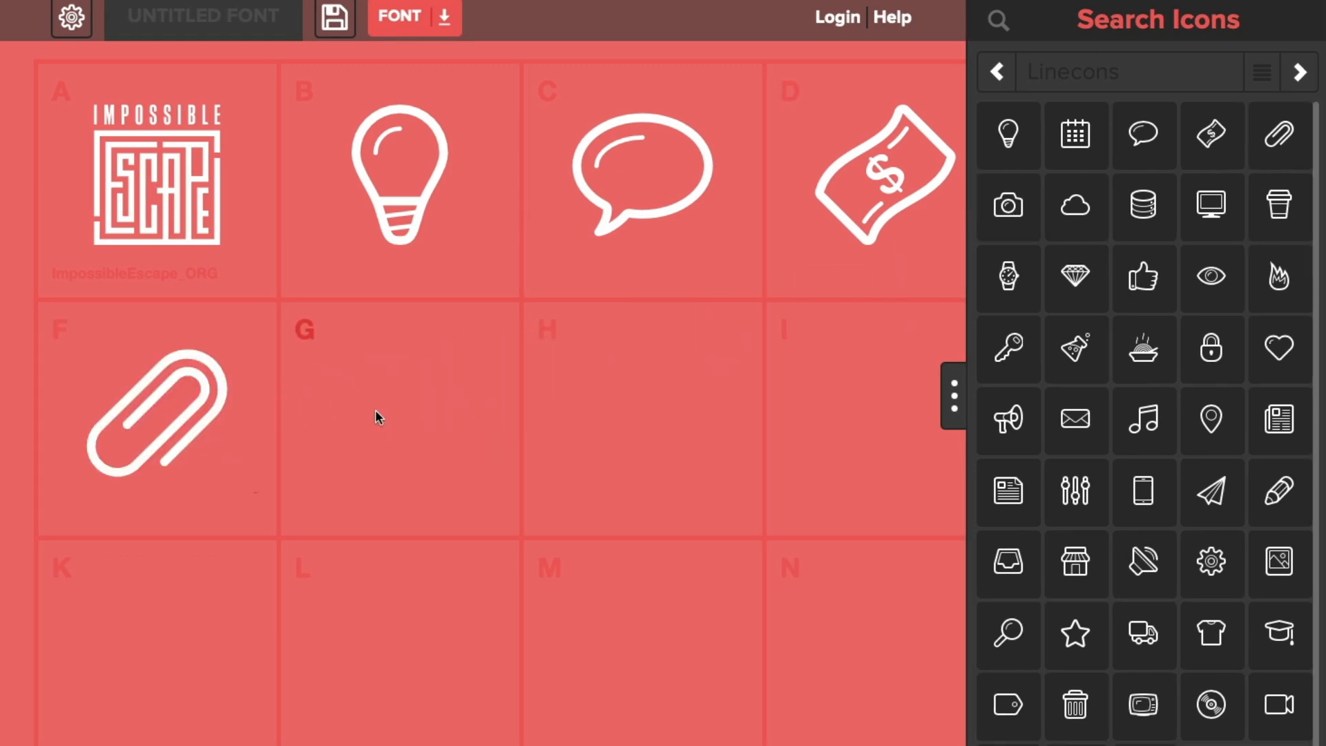
drag(1013, 350, 418, 442)
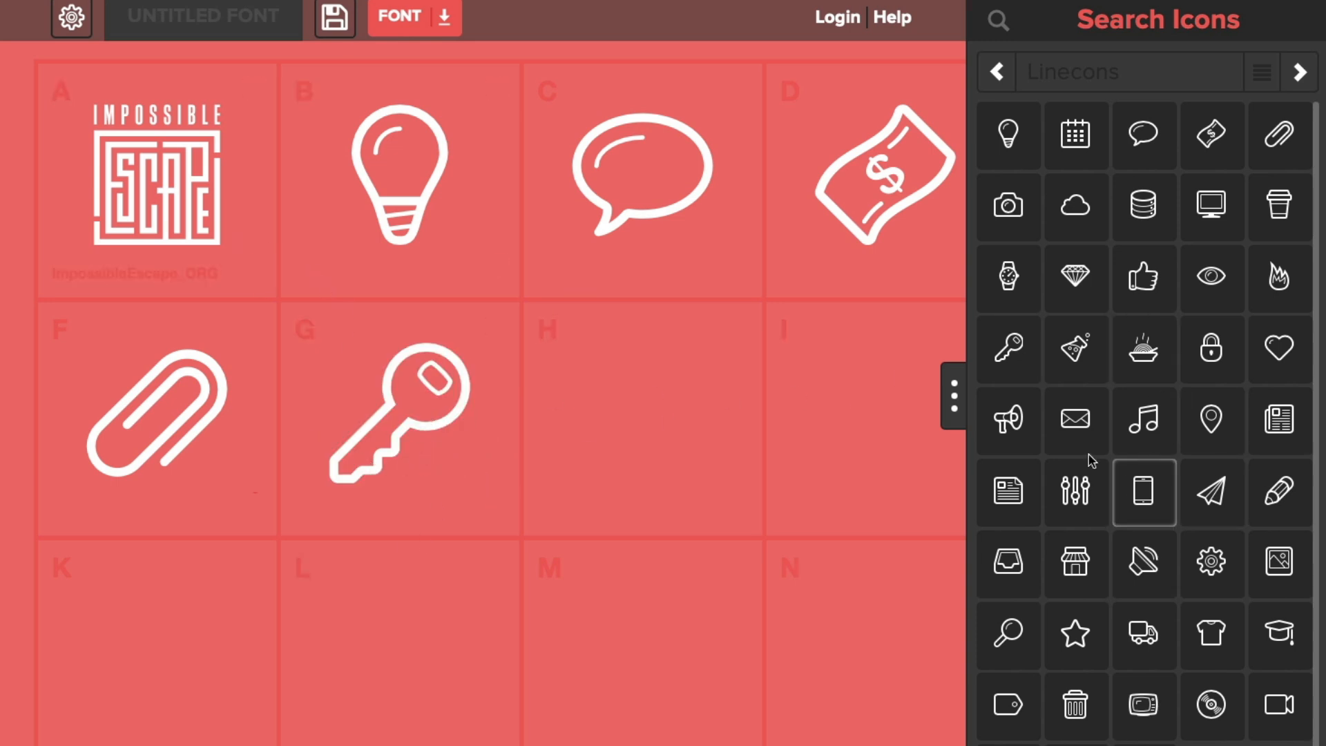
drag(1075, 419, 646, 421)
drag(1056, 352, 853, 376)
Assign the padlock icon to N, the newspaper to M, the map pin to L and the music notes to K.
drag(1207, 361, 868, 645)
drag(1278, 419, 645, 666)
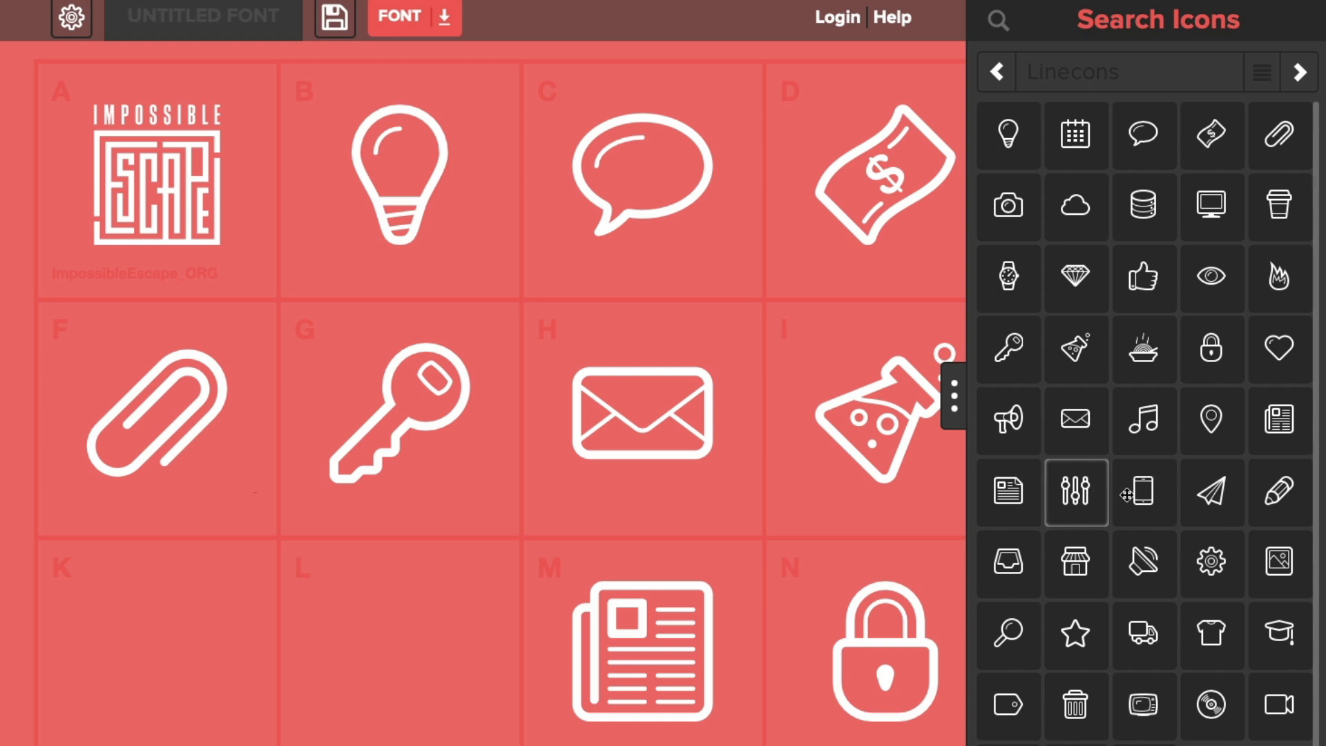
drag(1210, 434, 387, 673)
drag(1143, 418, 141, 622)
Assign the megaphone, sliders, paper plane and smartphone icons to the characters P, Q, R and S.
scroll(414, 497, down, 5)
scroll(412, 503, down, 3)
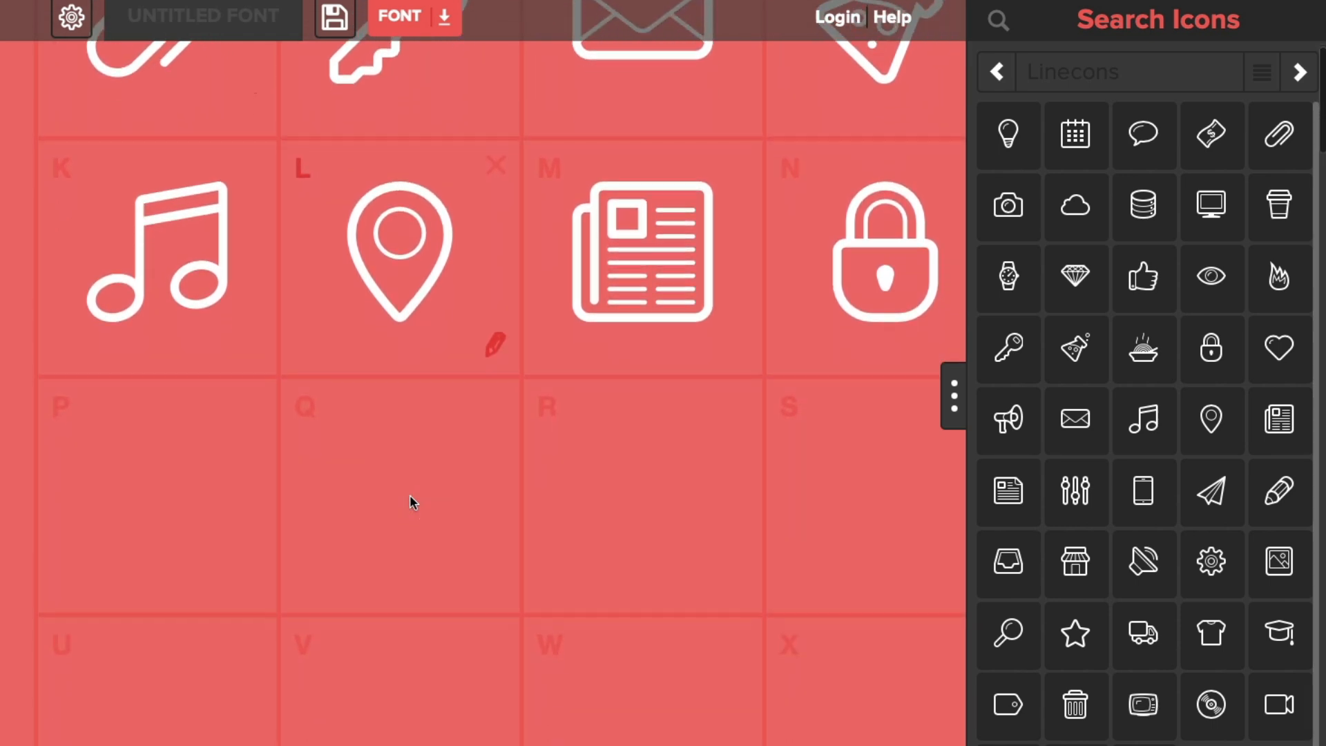
drag(998, 443, 134, 525)
drag(1075, 490, 428, 497)
drag(1204, 496, 663, 477)
drag(1140, 490, 876, 473)
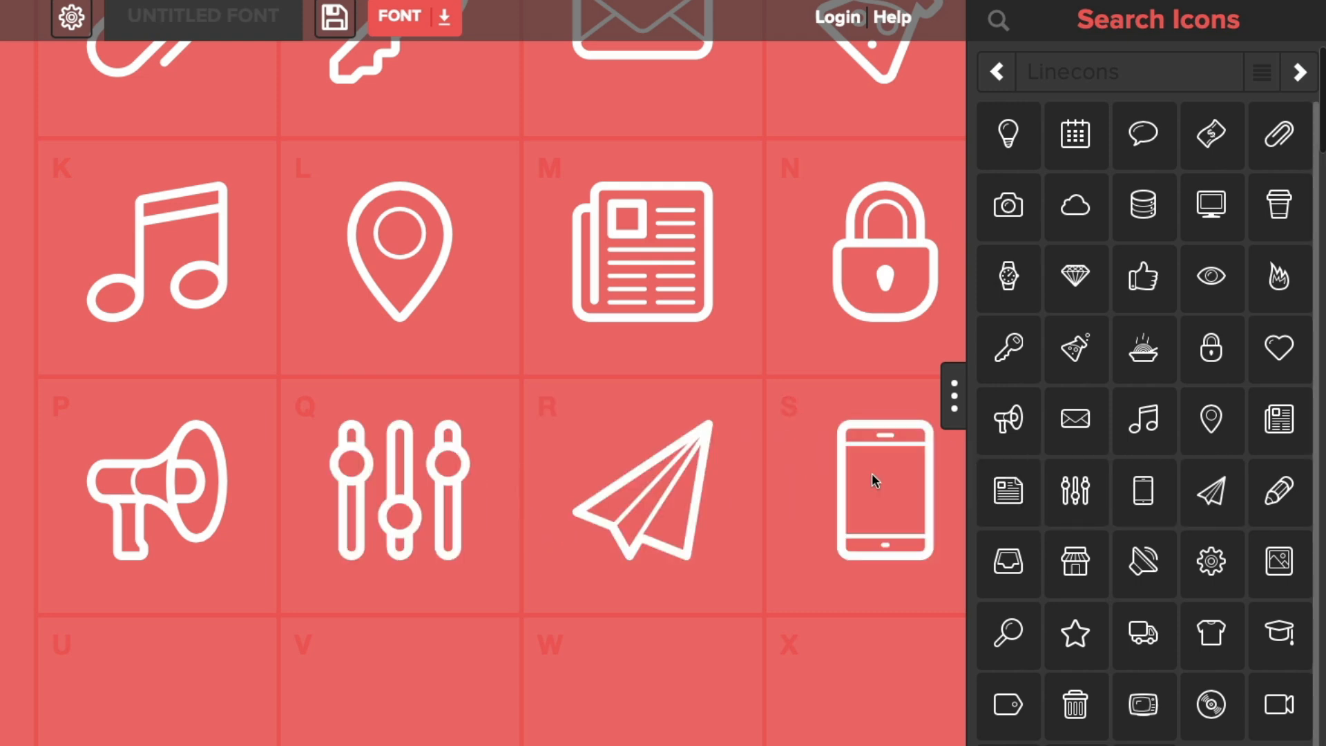
Assign the pencil icon to X, the magnifying glass to W, the trash can to V and the globe to U.
drag(1278, 492, 856, 663)
drag(1007, 632, 634, 704)
drag(1074, 705, 407, 701)
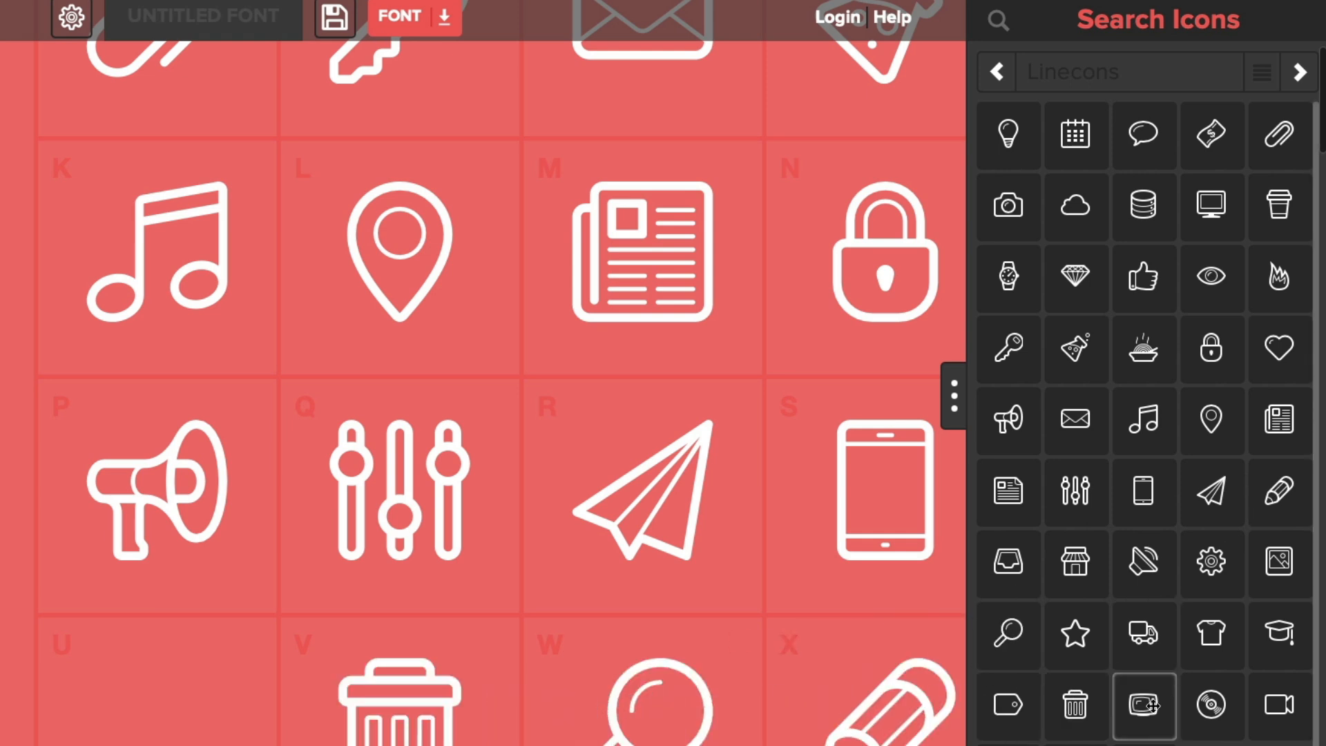
drag(1076, 745, 149, 687)
From the Font-Awesome icon set, assign the solid bell to Z and the left, down and up arrows to a, b and c.
scroll(412, 604, down, 8)
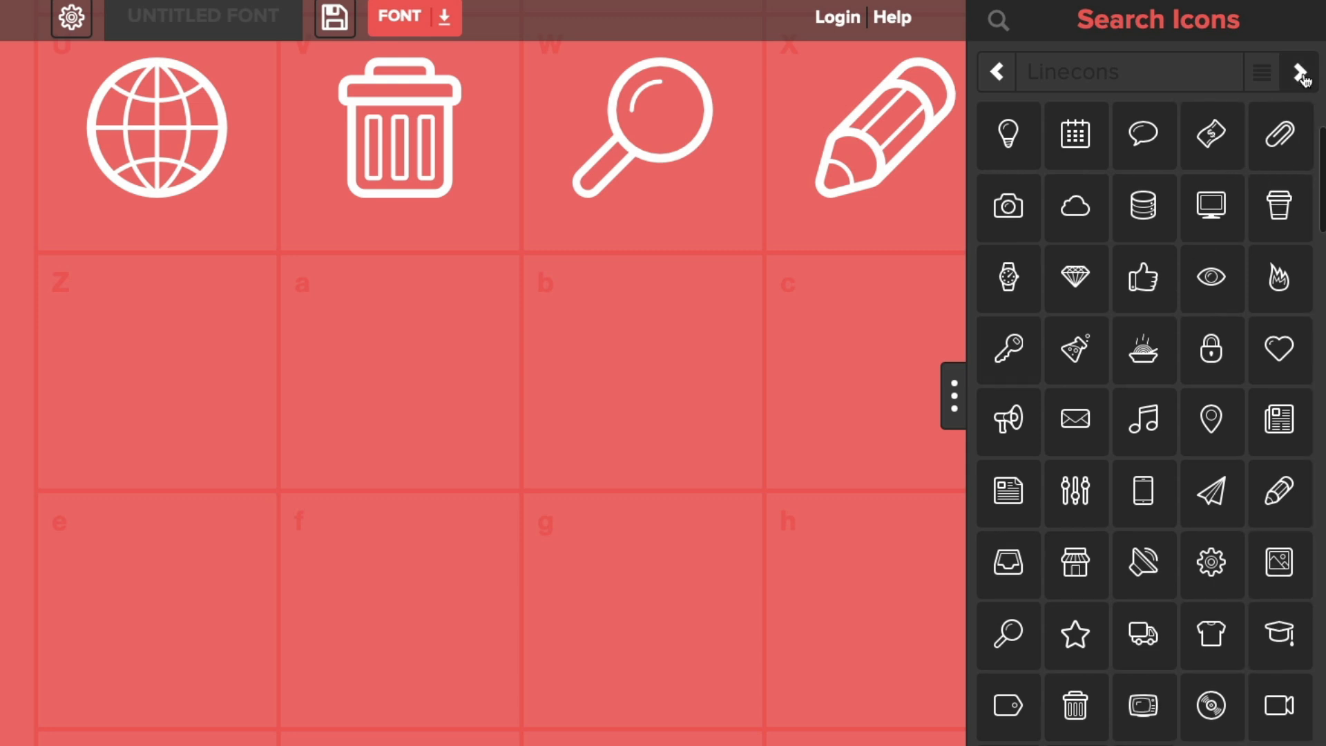
click(1300, 73)
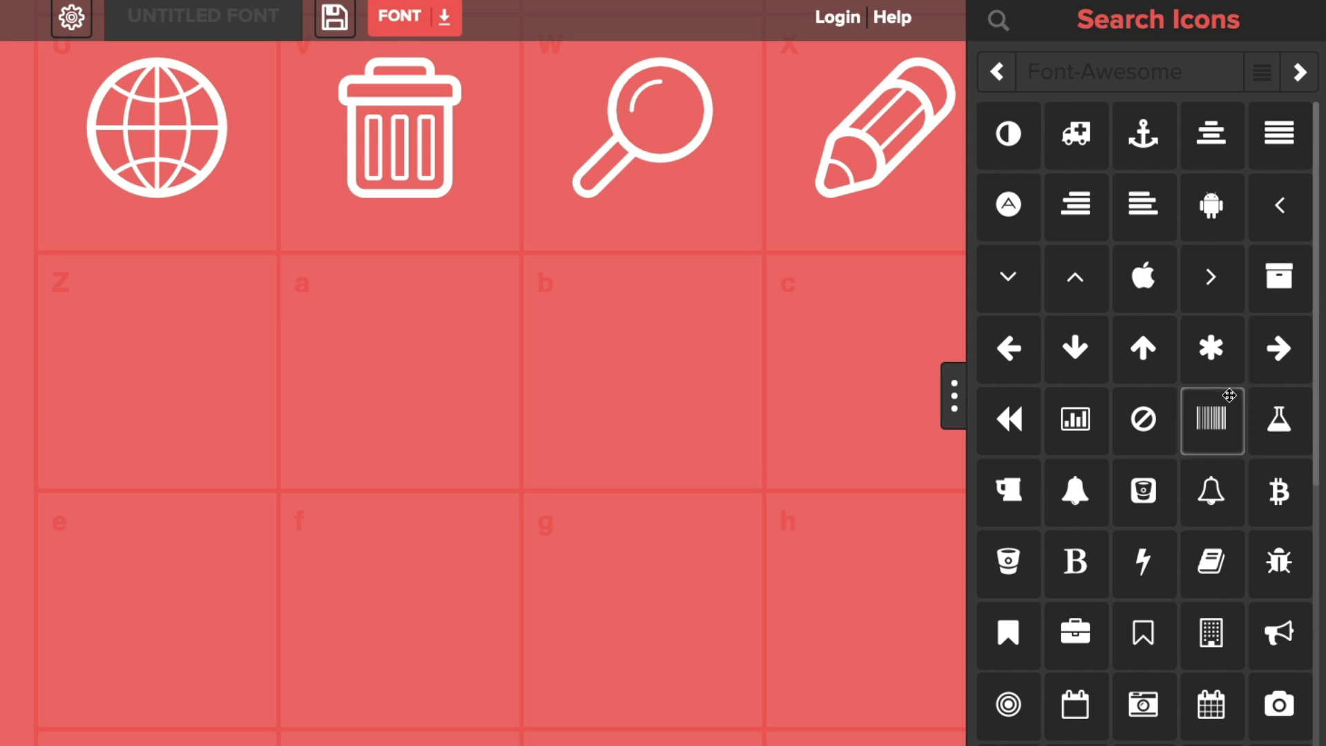
drag(1075, 480, 148, 386)
drag(1009, 346, 399, 354)
drag(1066, 336, 663, 363)
drag(1142, 345, 890, 357)
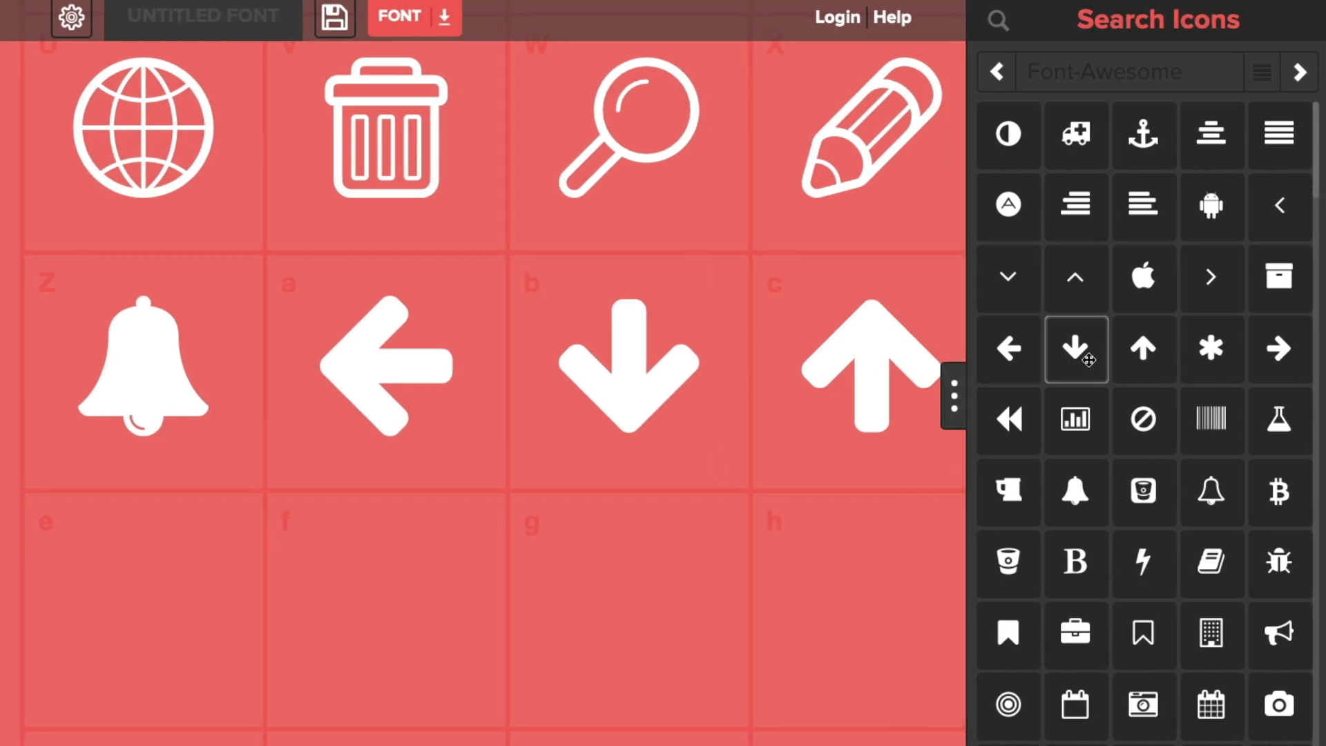
Assign the right arrow icon to e, the mug to f, the Bitcoin symbol to g and the bullhorn to h.
drag(1275, 348, 152, 600)
drag(1022, 499, 492, 592)
drag(1076, 491, 781, 566)
drag(1279, 494, 697, 594)
drag(1279, 632, 895, 639)
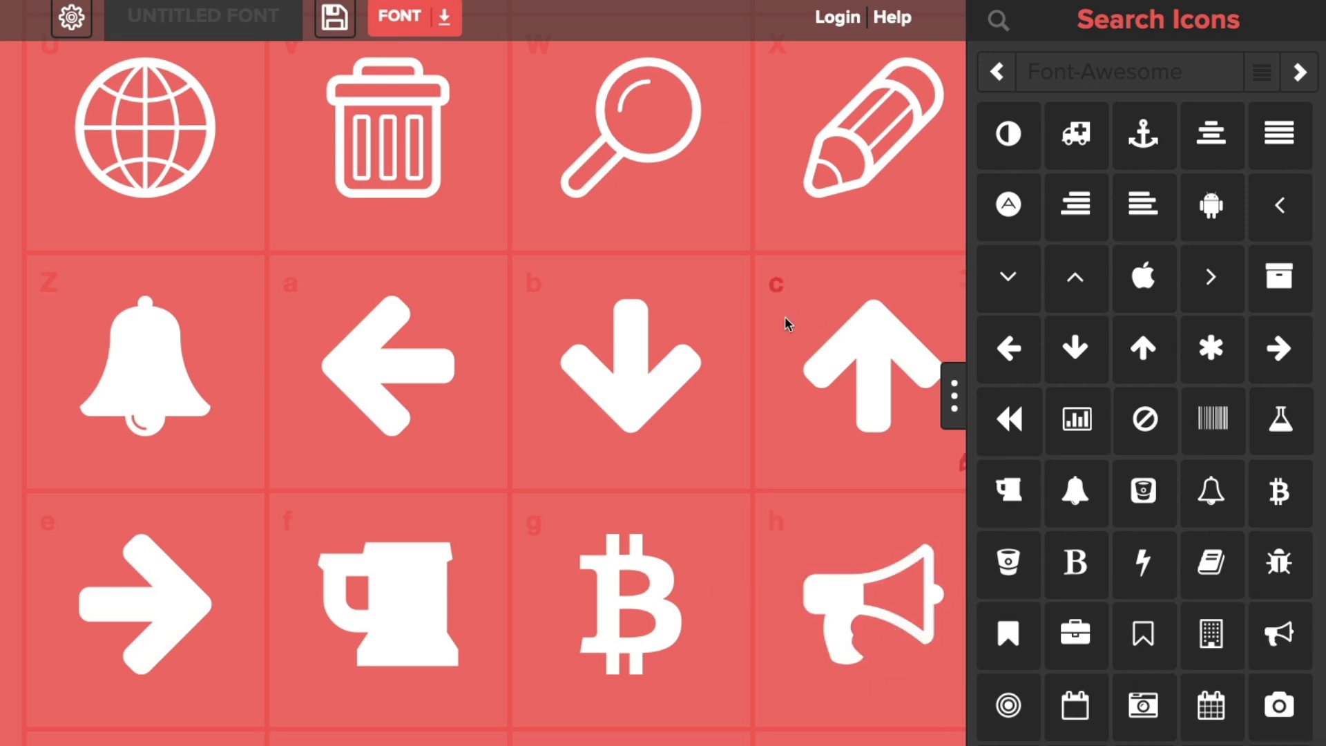
Name the font "Impossible Escape" and download it without signing up.
click(201, 15)
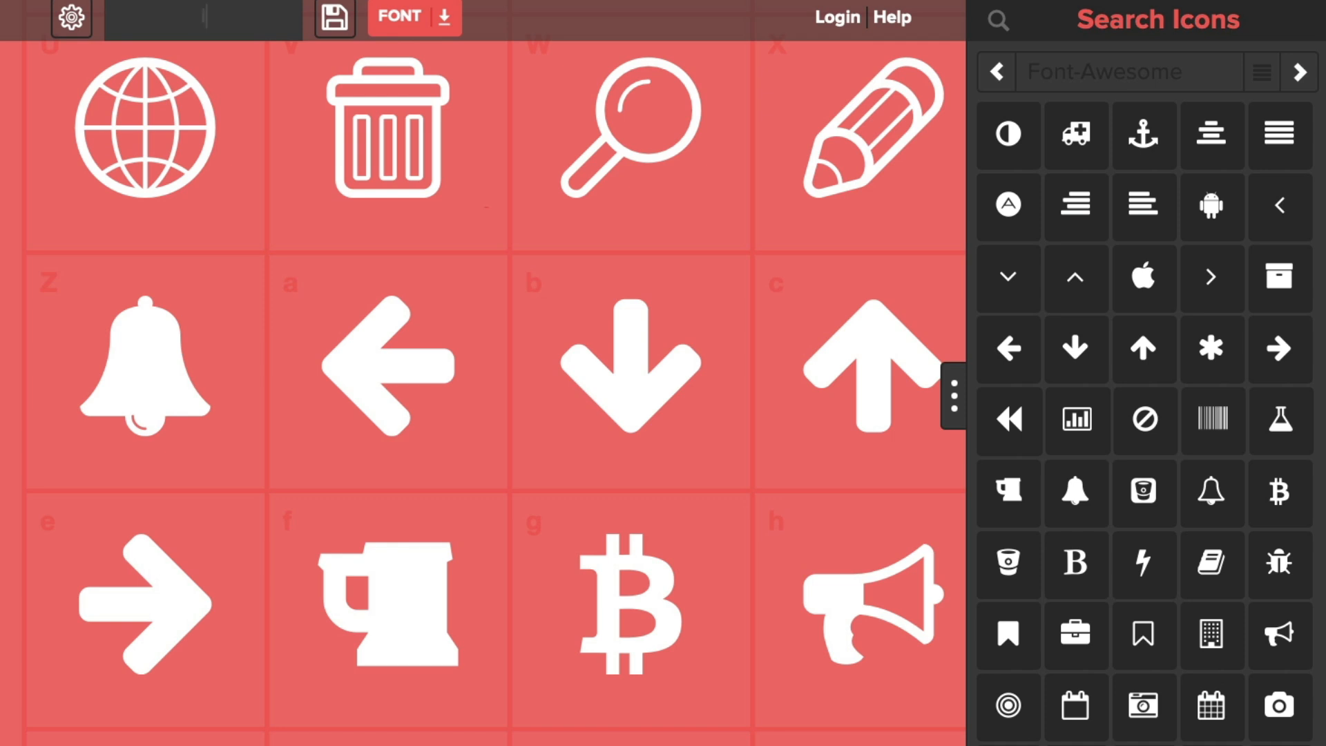
text(Impossible Escape)
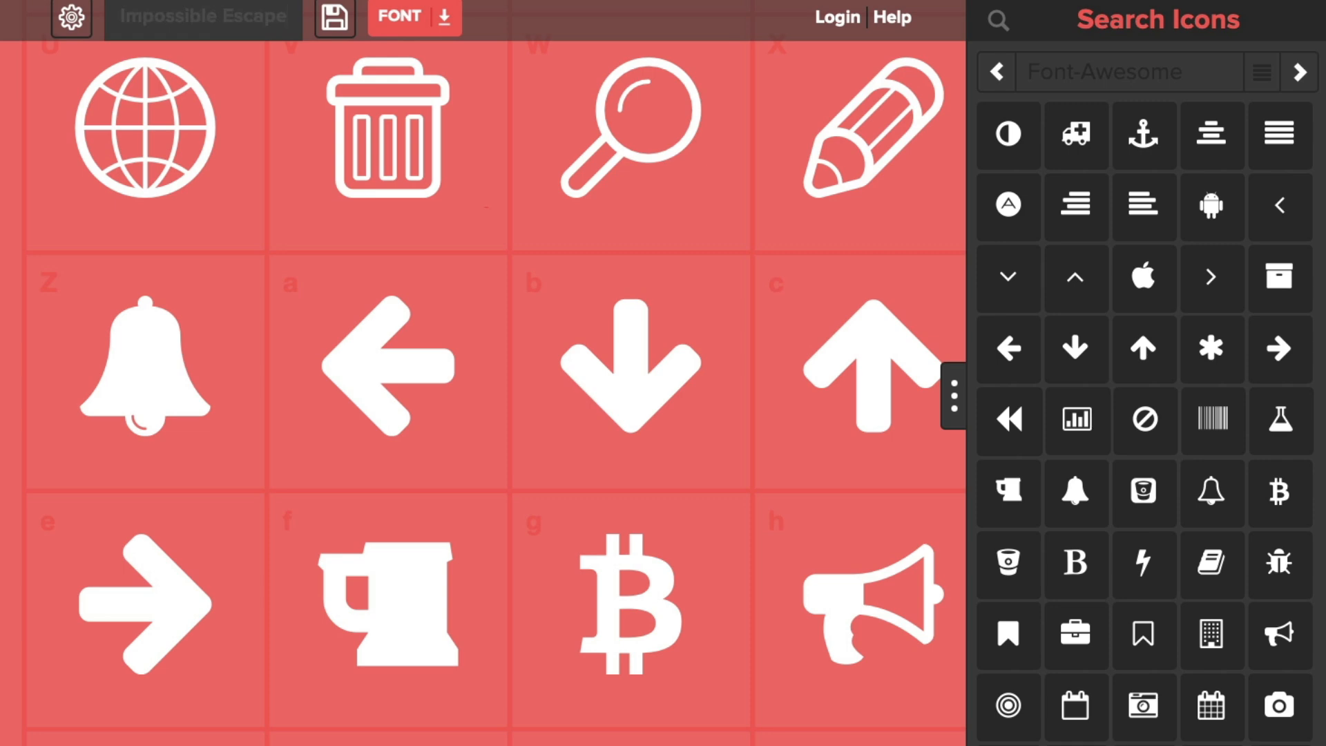
click(444, 17)
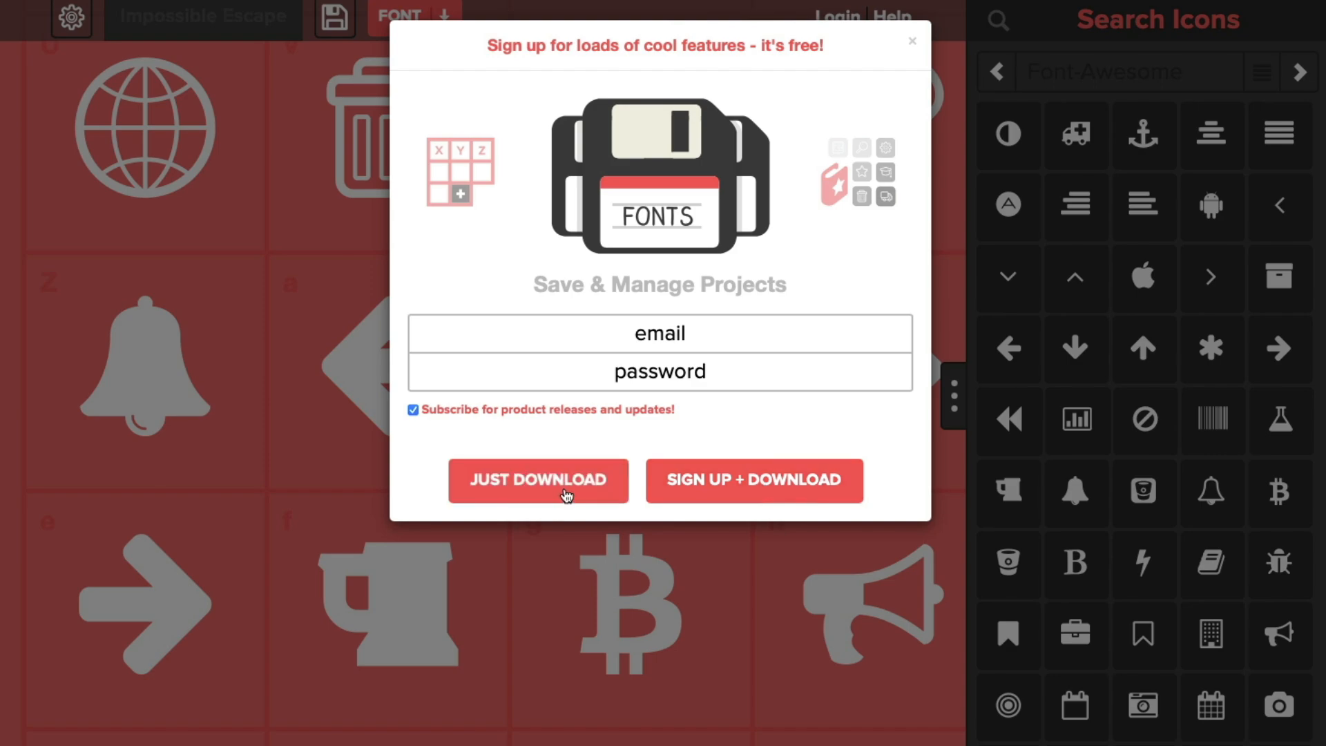
click(565, 496)
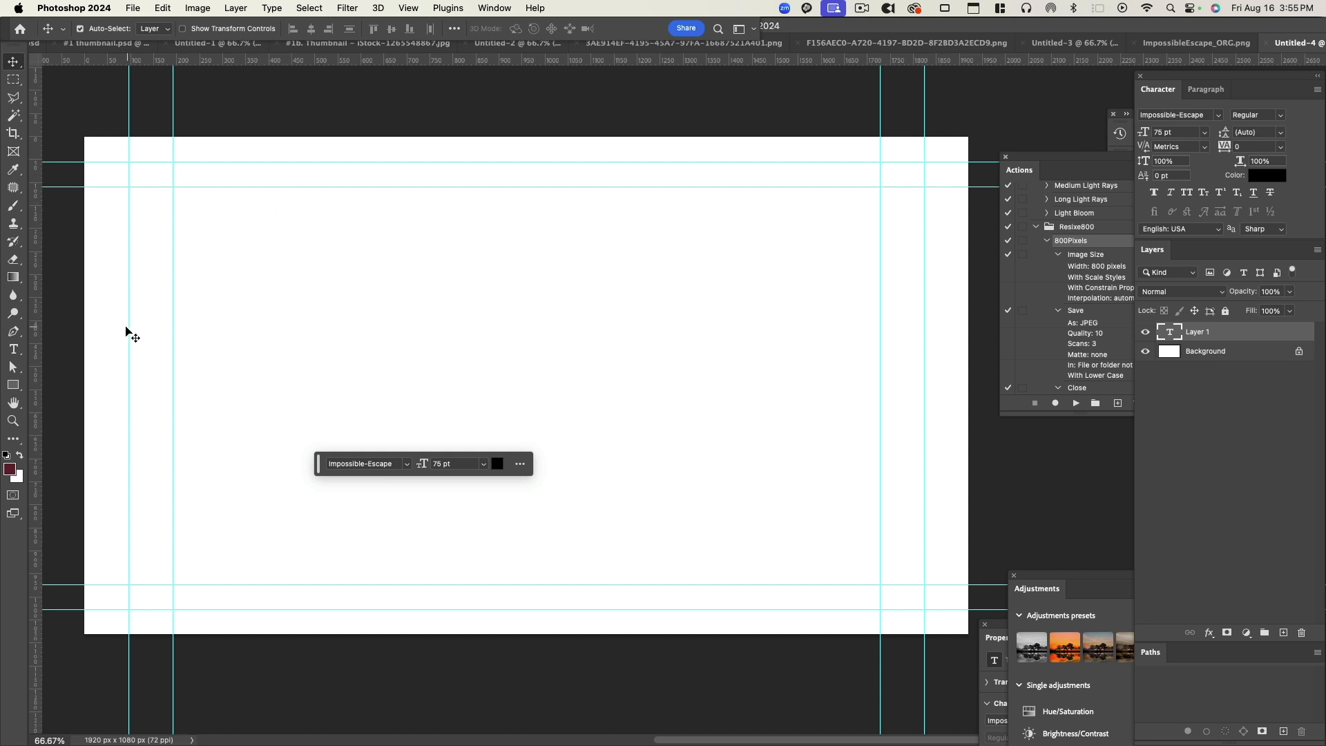
In Photoshop, add a text layer containing the letter A in the Impossible-Escape font.
click(15, 352)
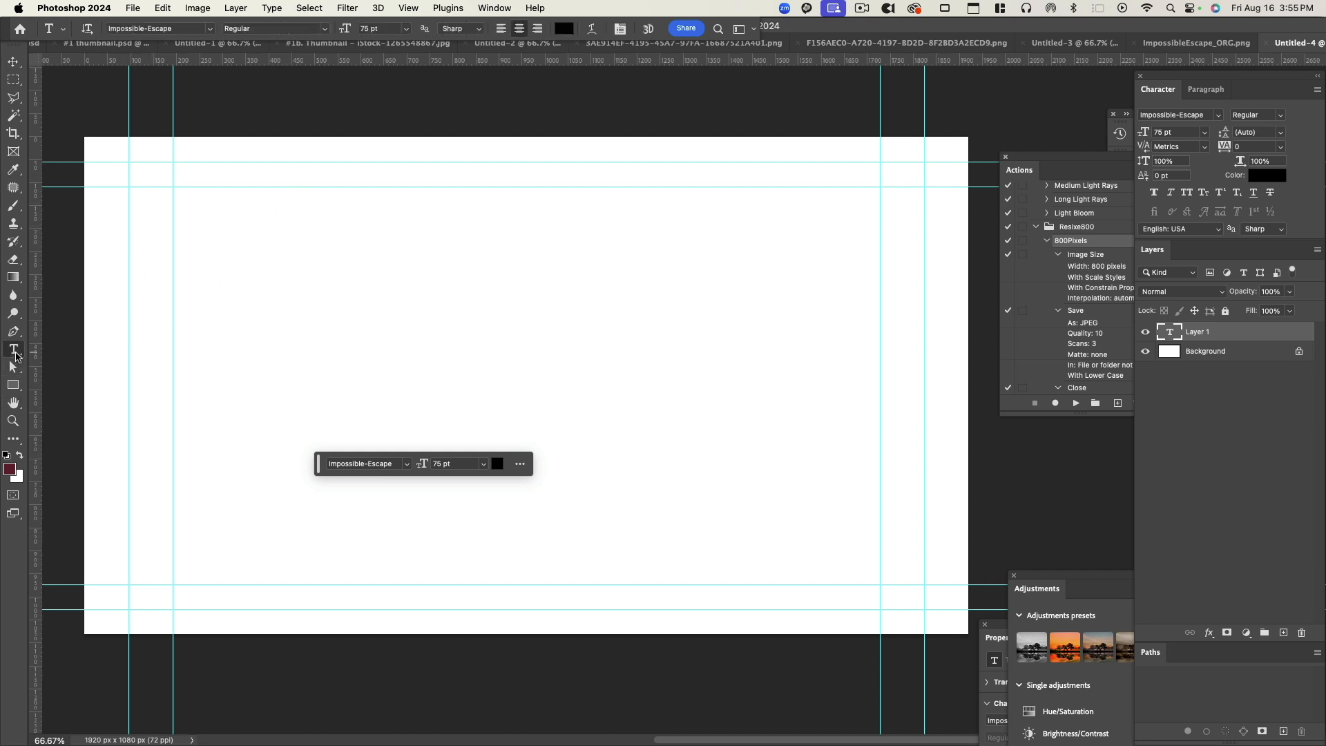
click(408, 368)
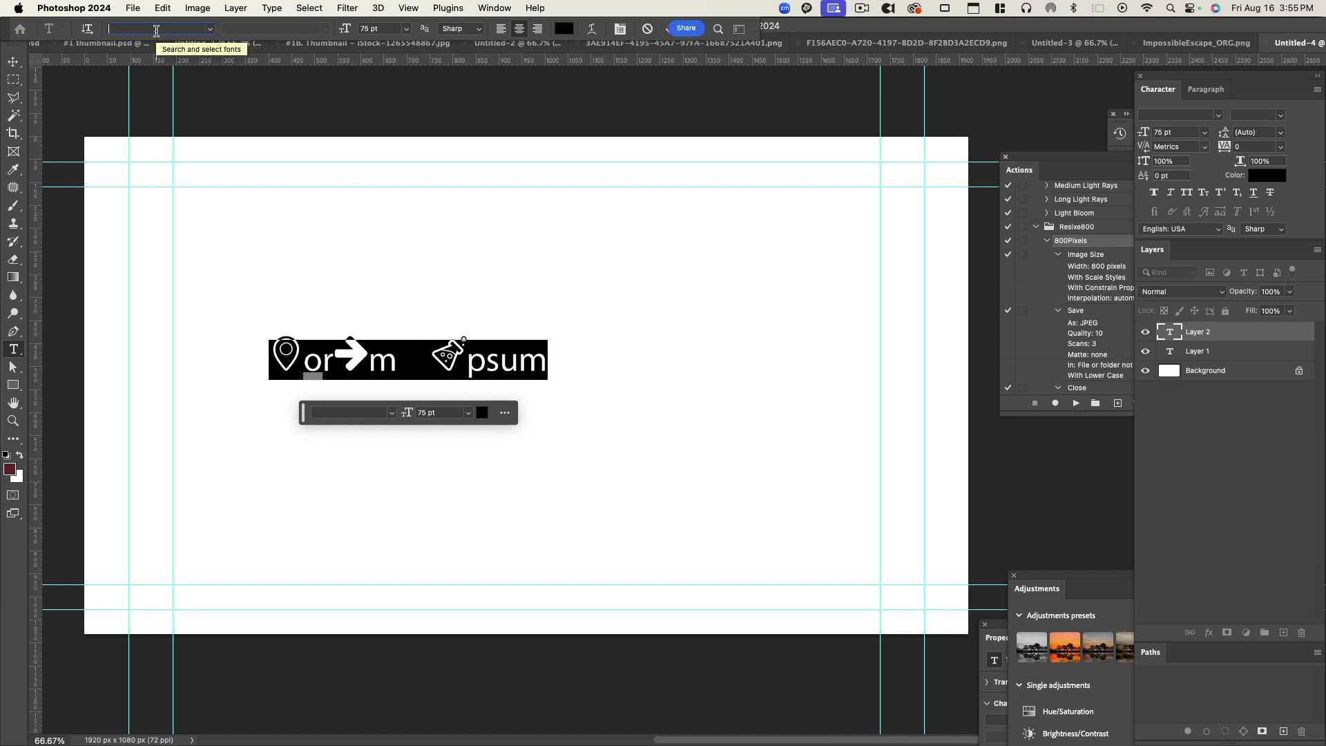
text(Imposs)
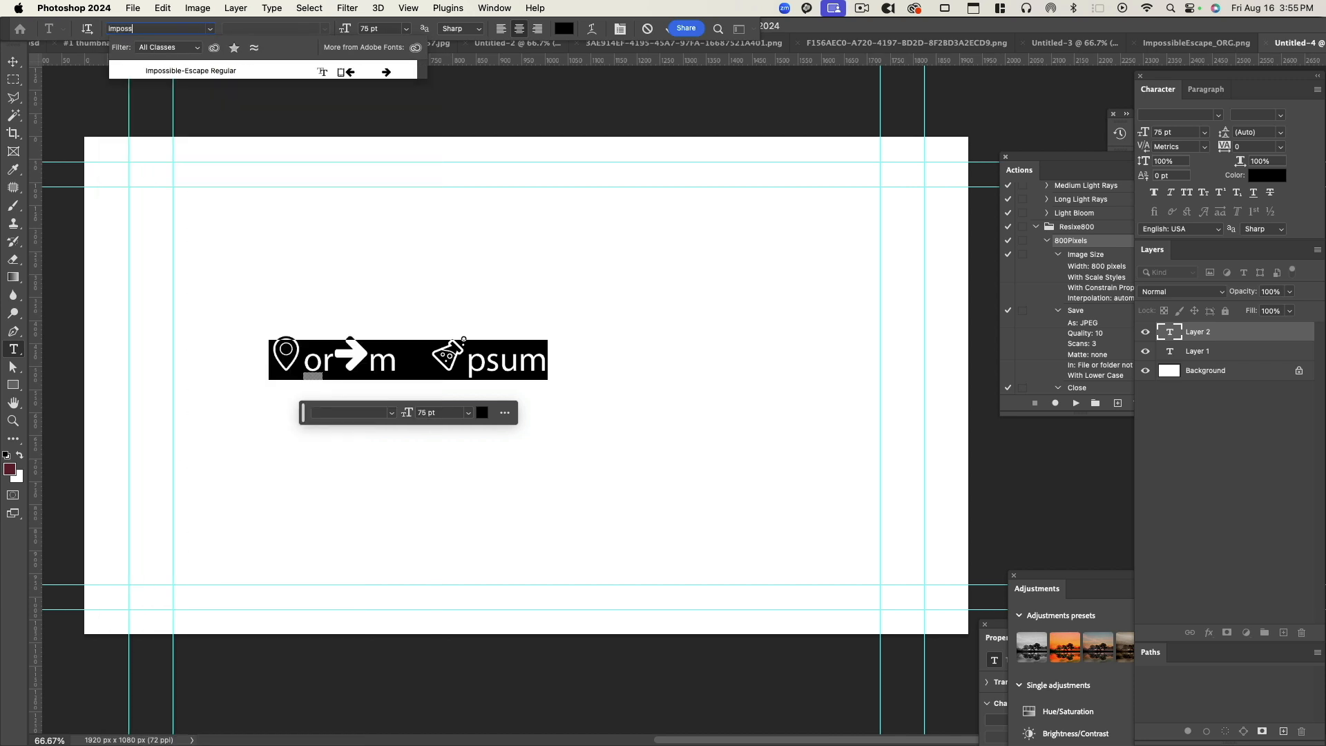
key(Return)
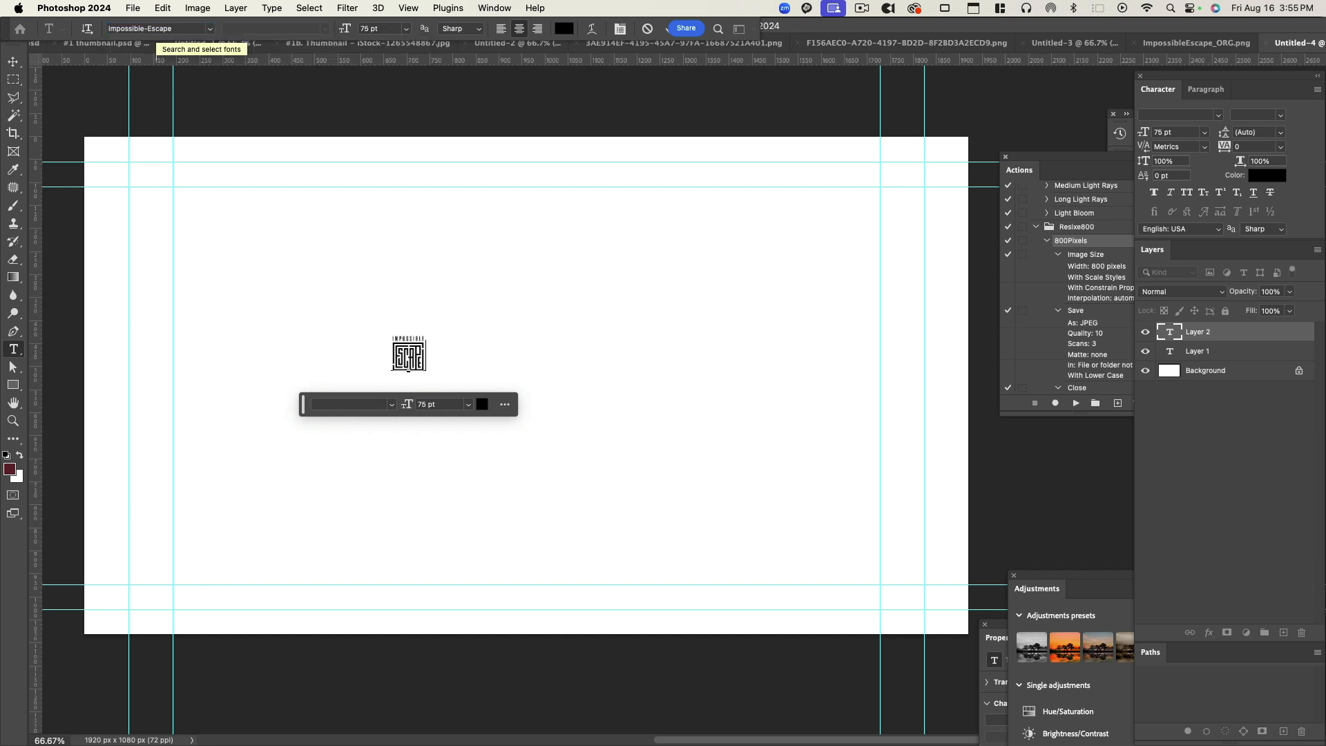
click(13, 62)
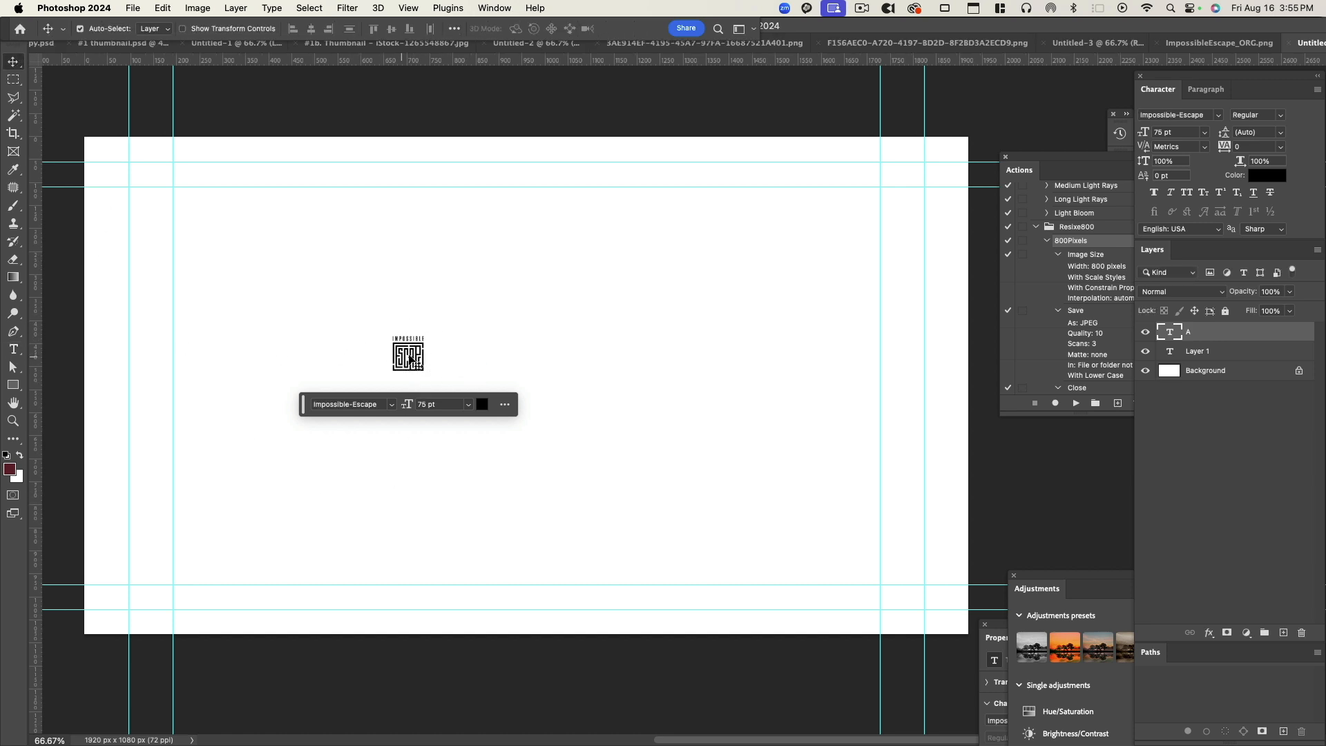
Scale the logo text layer up to about 1178% so it nearly fills the canvas height, and apply the transform.
scroll(413, 360, left, 6)
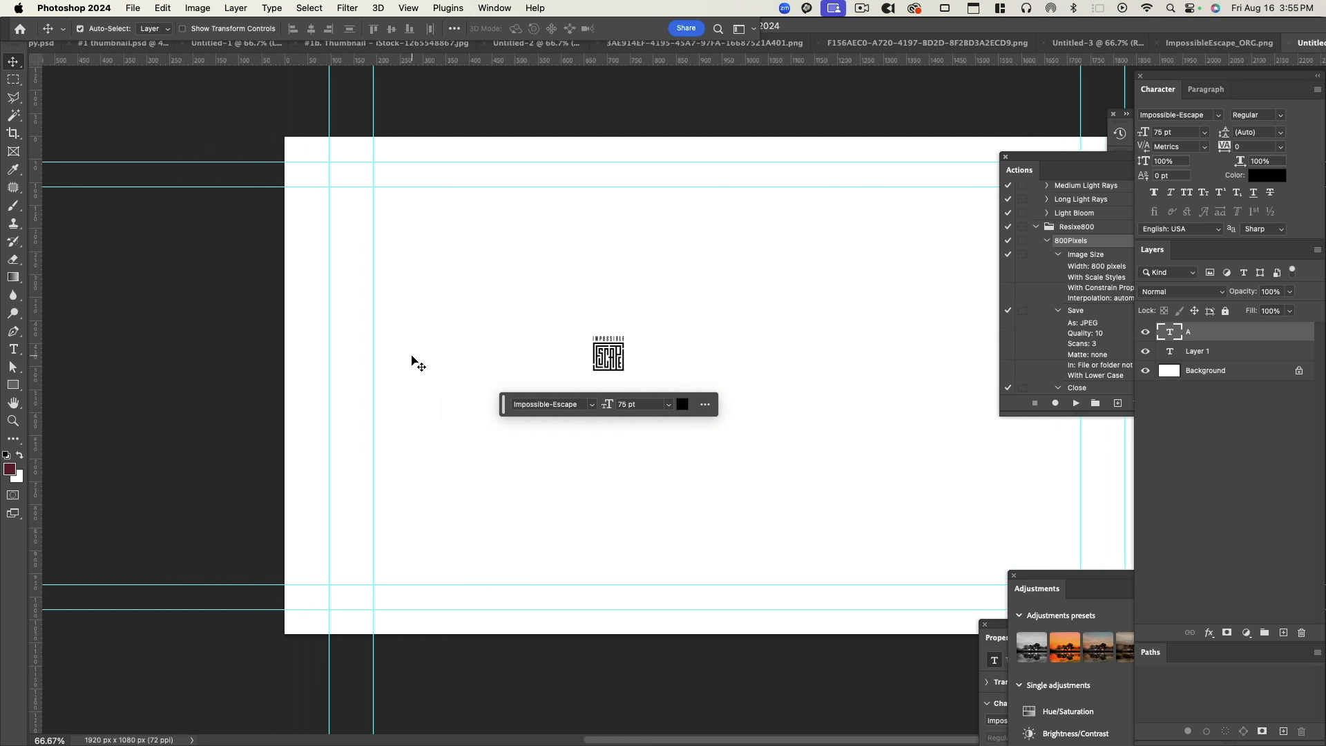
key(super+t)
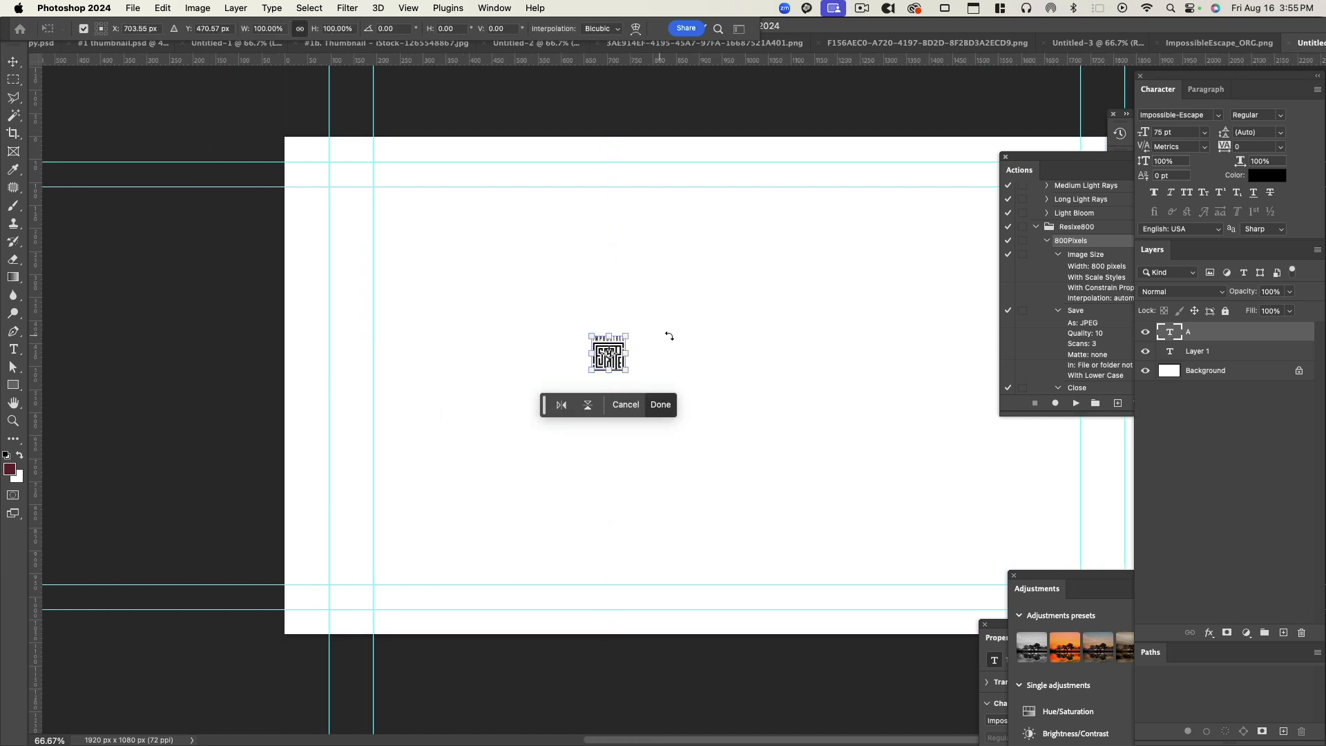
drag(628, 334, 835, 237)
drag(590, 370, 329, 550)
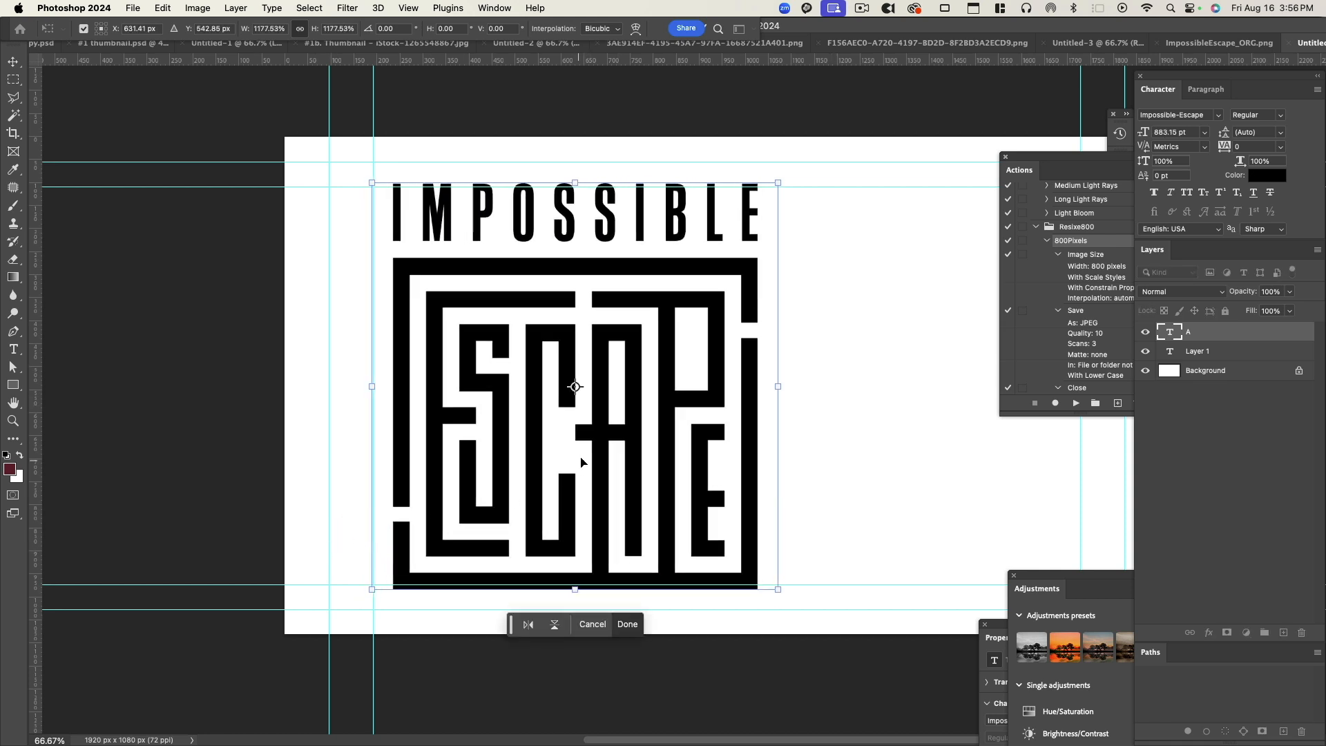
key(Return)
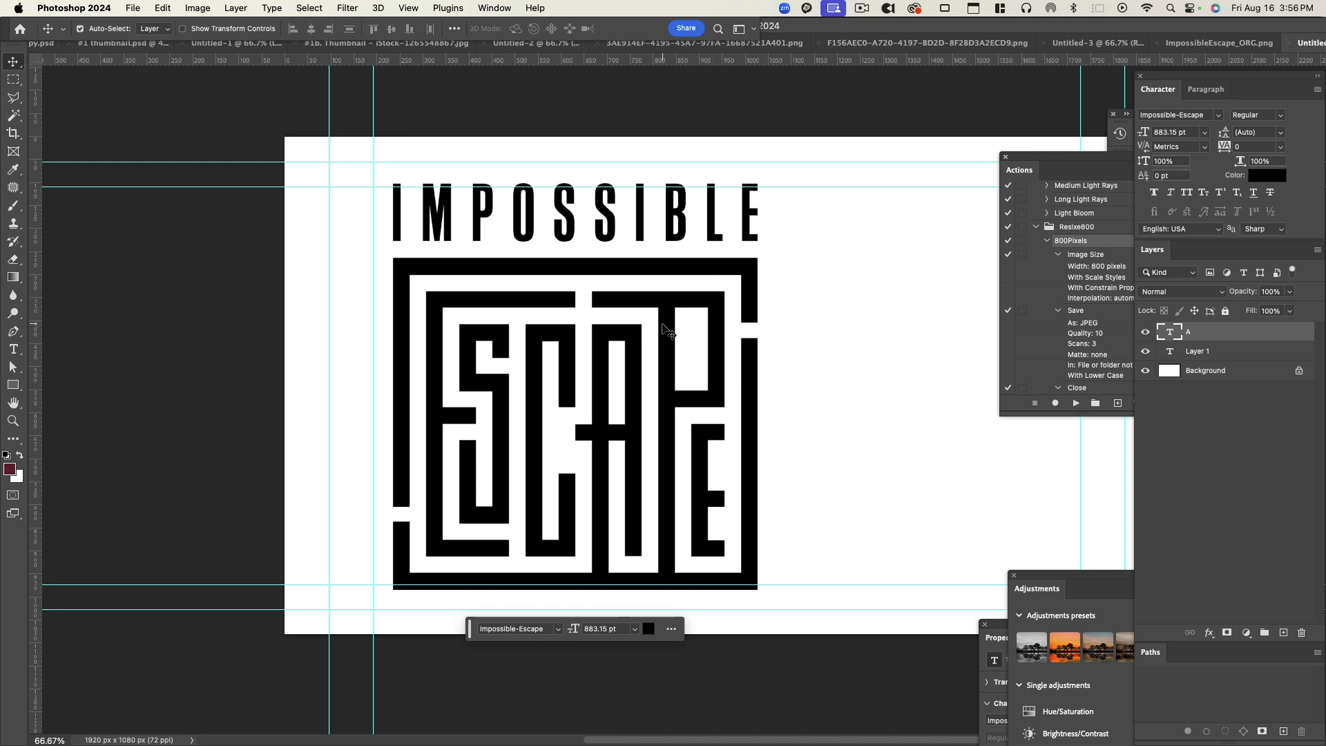
Try out the letter B after the logo in the same text layer, and delete it again.
click(776, 341)
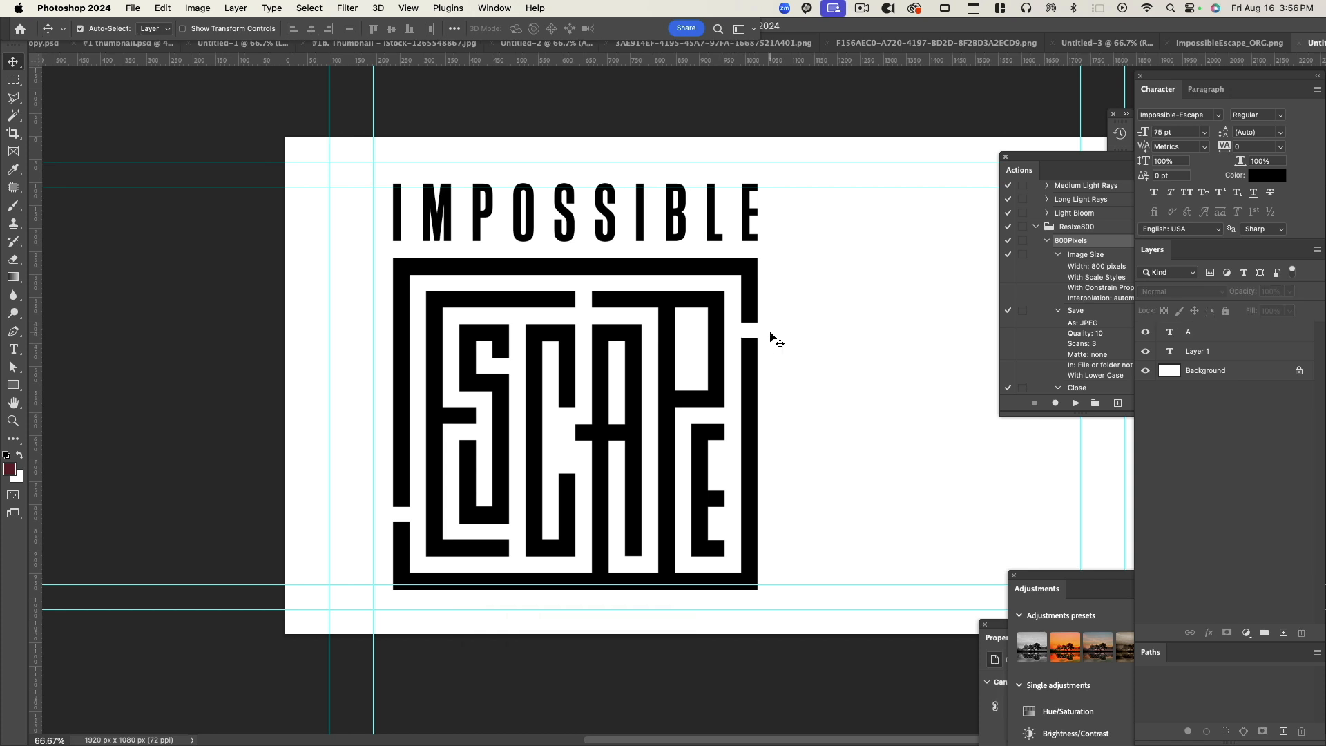
double_click(701, 352)
click(701, 345)
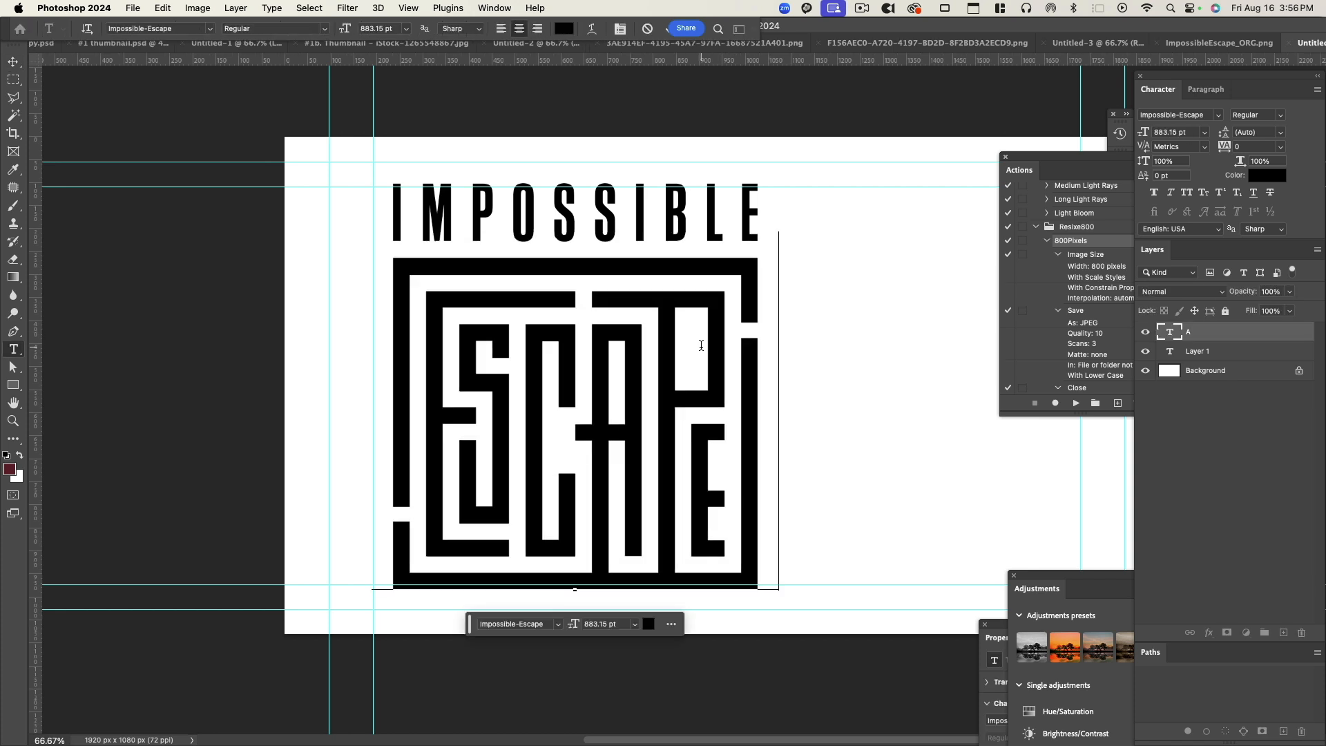
text(B)
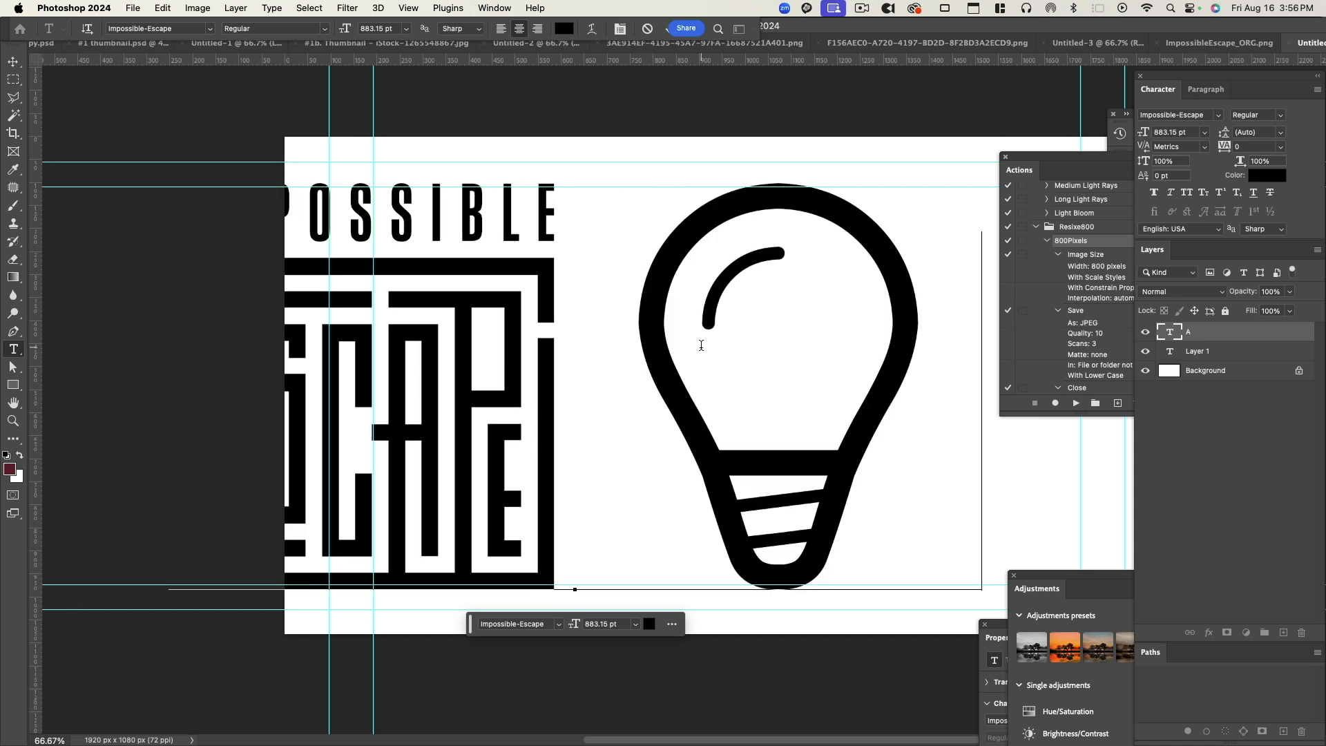
key(BackSpace)
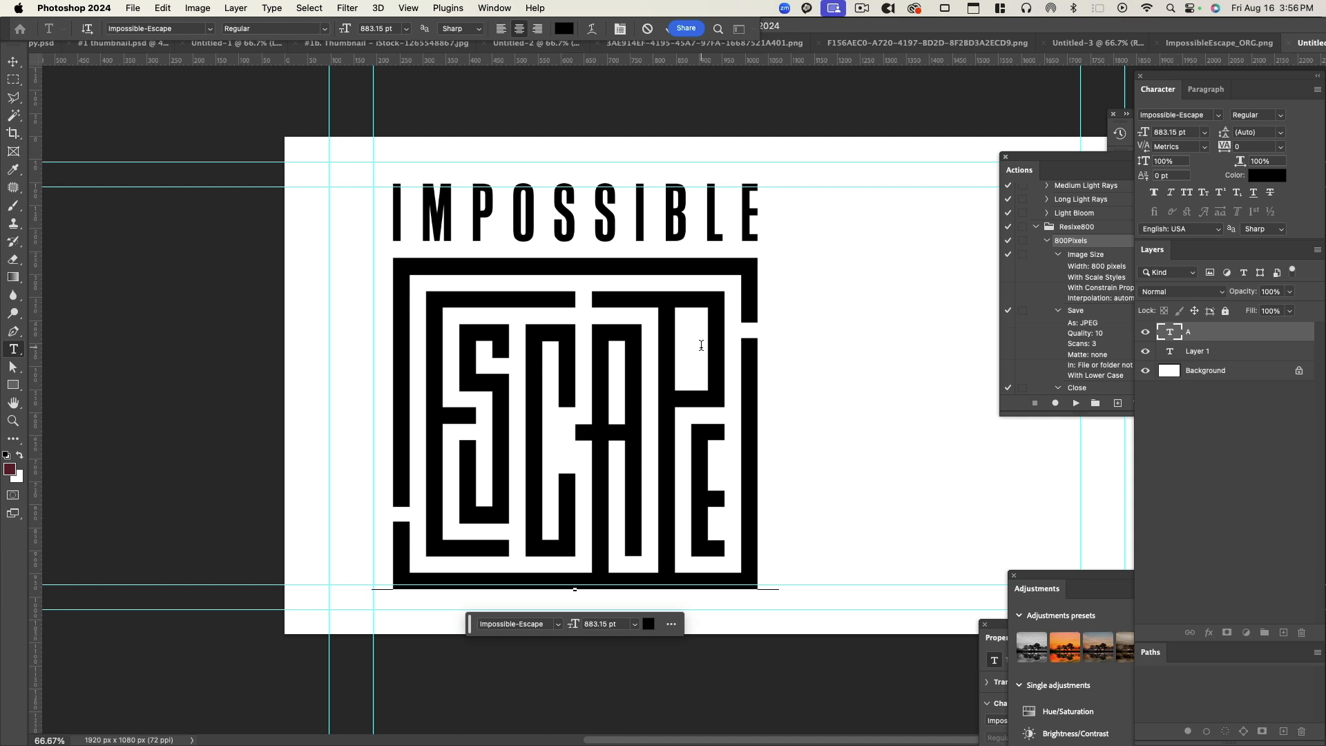
Switch to Final Cut Pro and add a Custom 3D title at the start of the timeline.
key(super+Tab)
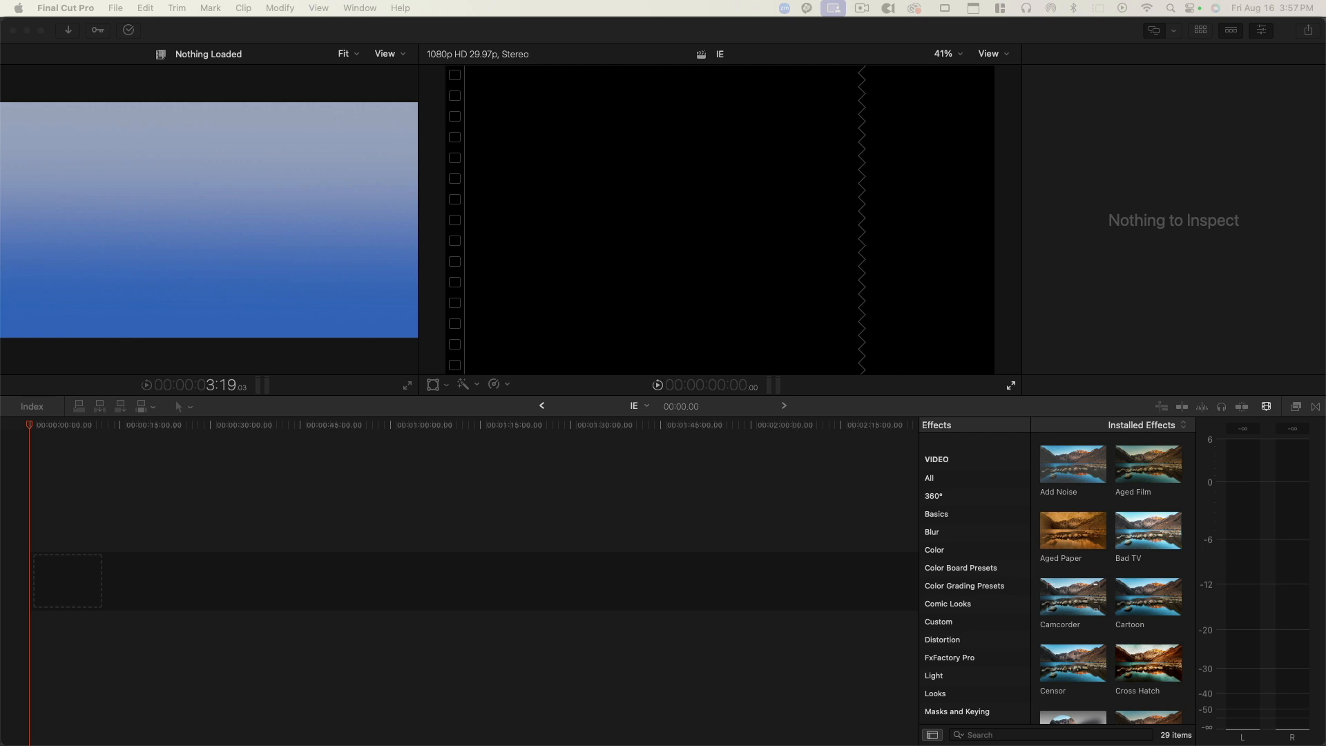
drag(141, 477, 181, 566)
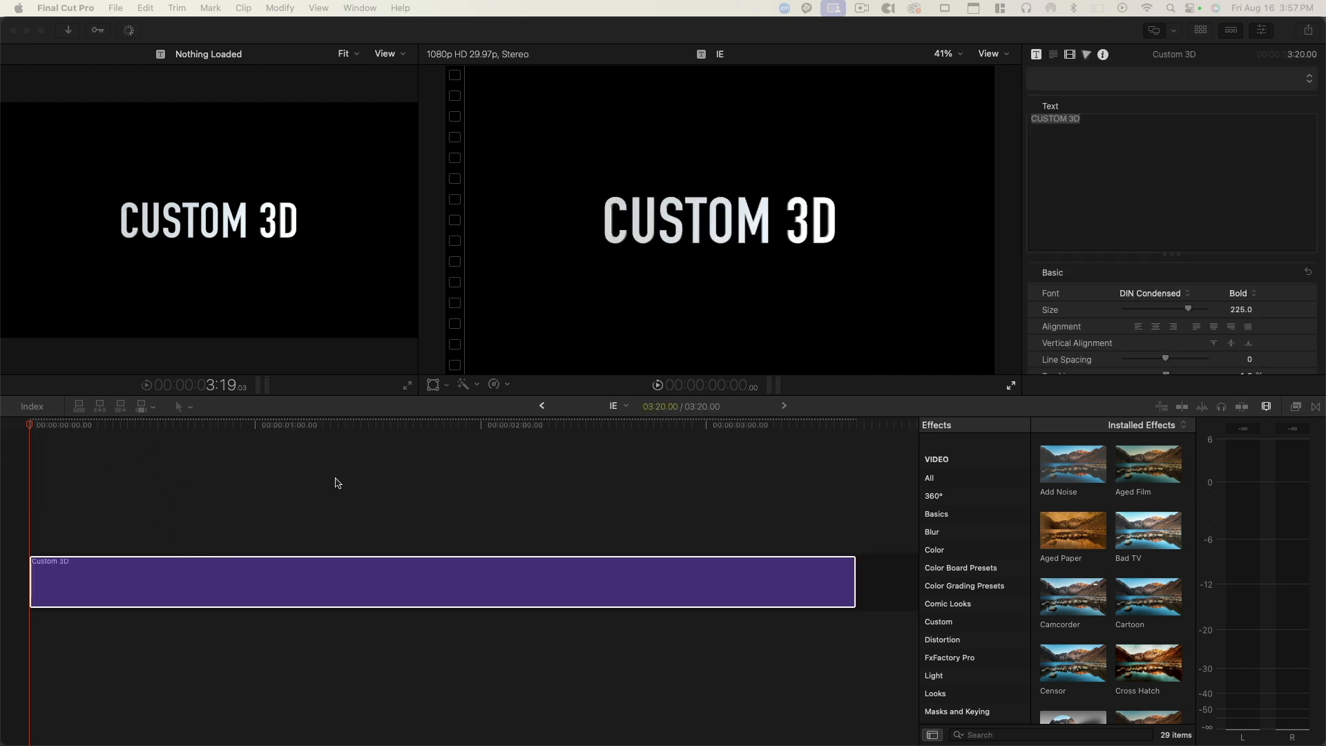
Set the font of the Custom 3D title to Impossible-Escape.
click(342, 427)
double_click(340, 592)
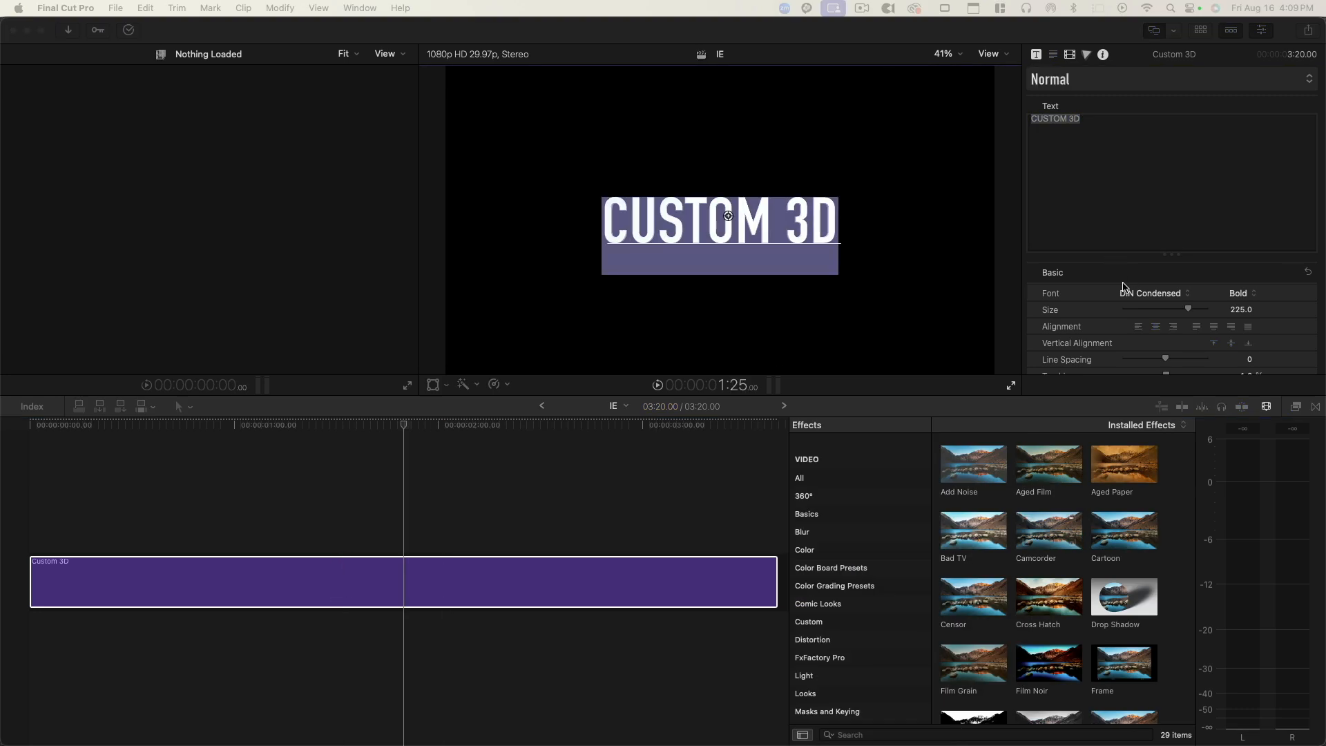
click(1138, 295)
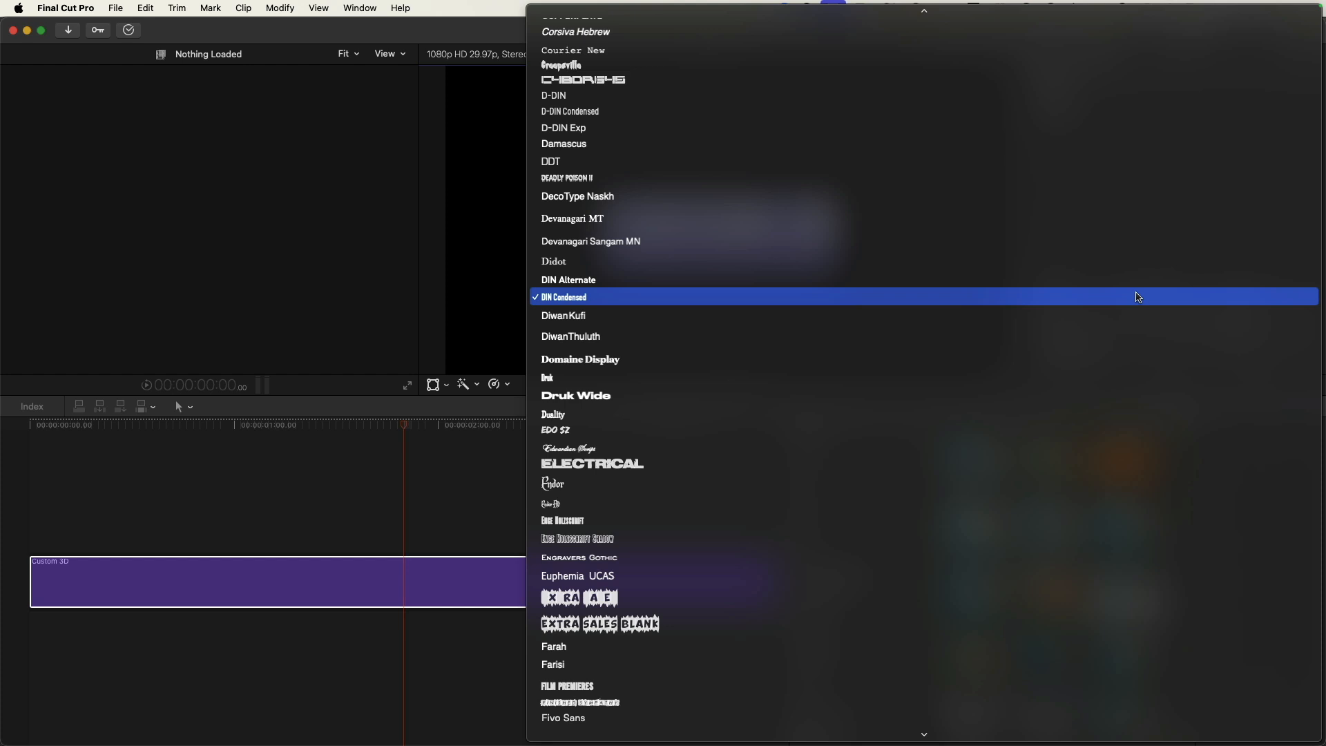
key(Down)
key(Down)
key(Down)
key(Down)
key(Down)
key(Down)
key(Down)
key(Down)
key(Down)
key(Down)
key(Down)
key(Down)
key(Down)
key(Down)
key(Down)
key(Down)
key(Down)
key(Down)
key(Down)
key(Down)
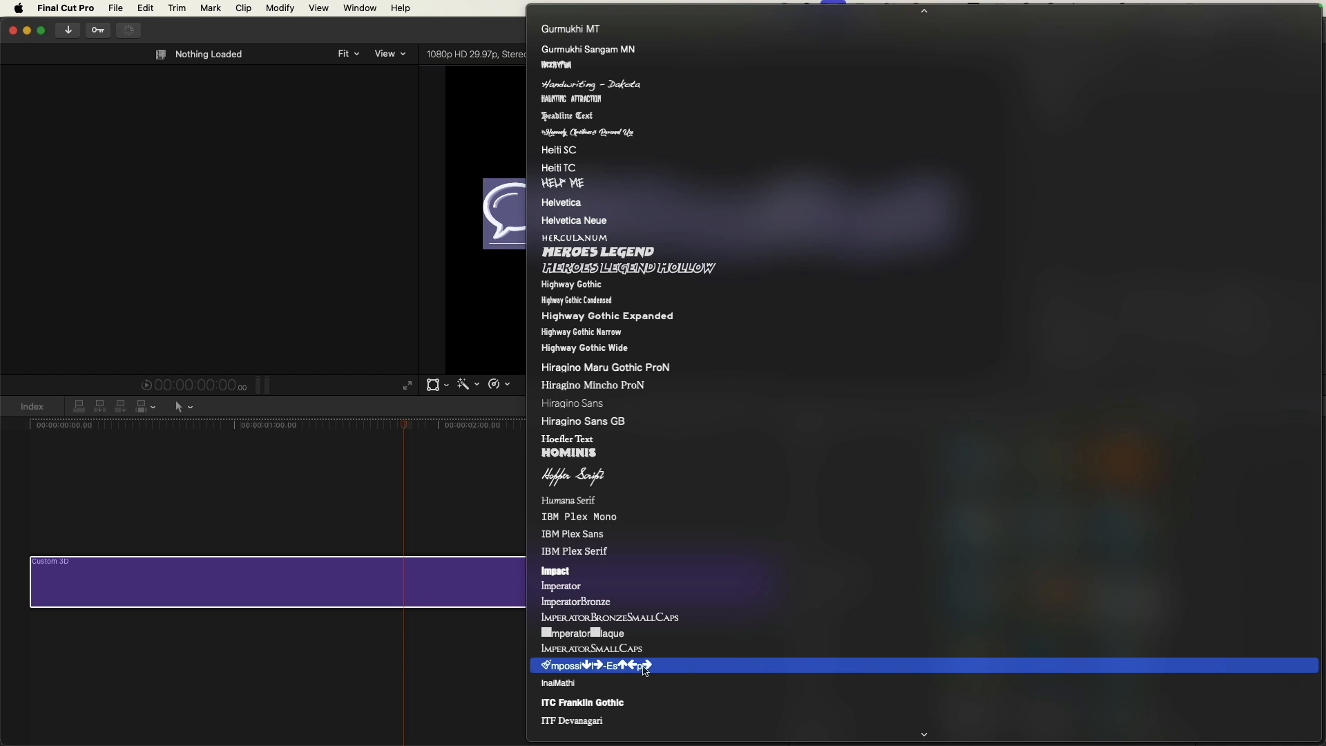
click(645, 668)
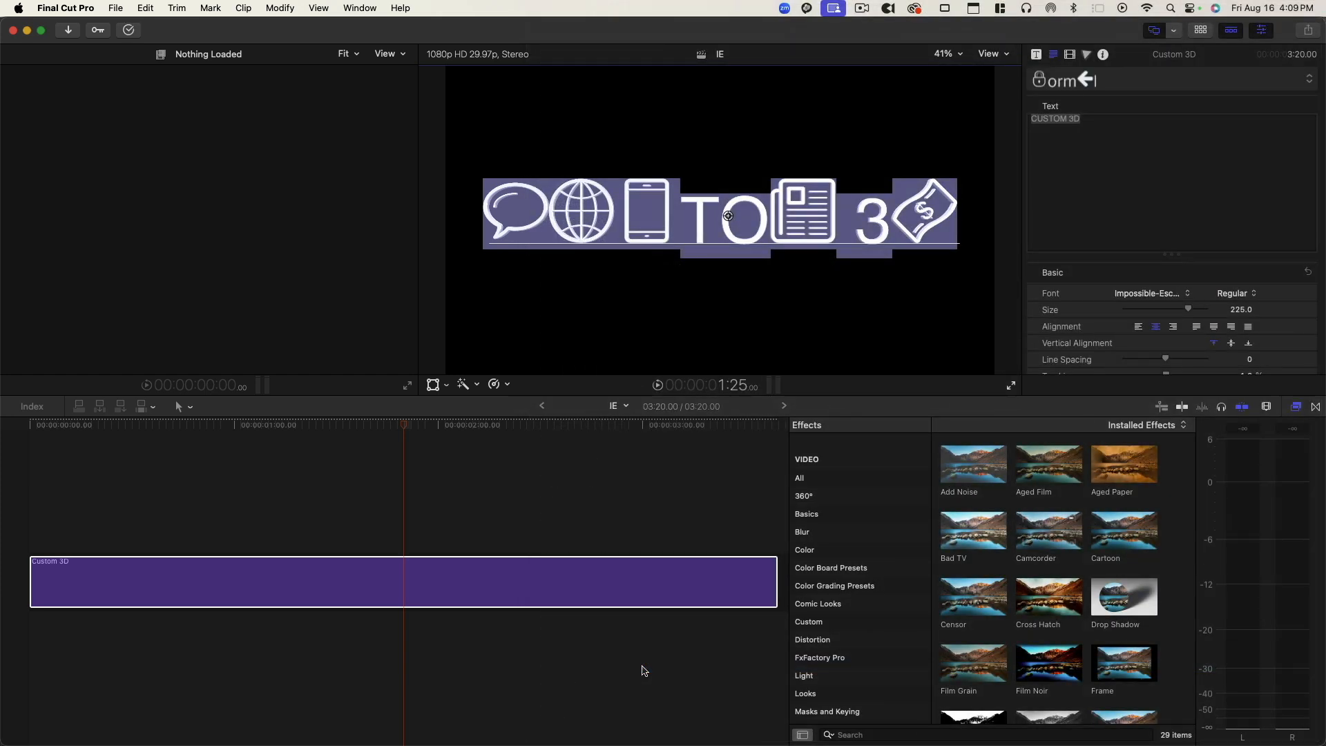
Replace the title text with the letter A and fit it in the frame at size 711 and Y position -254.72 px.
click(1137, 145)
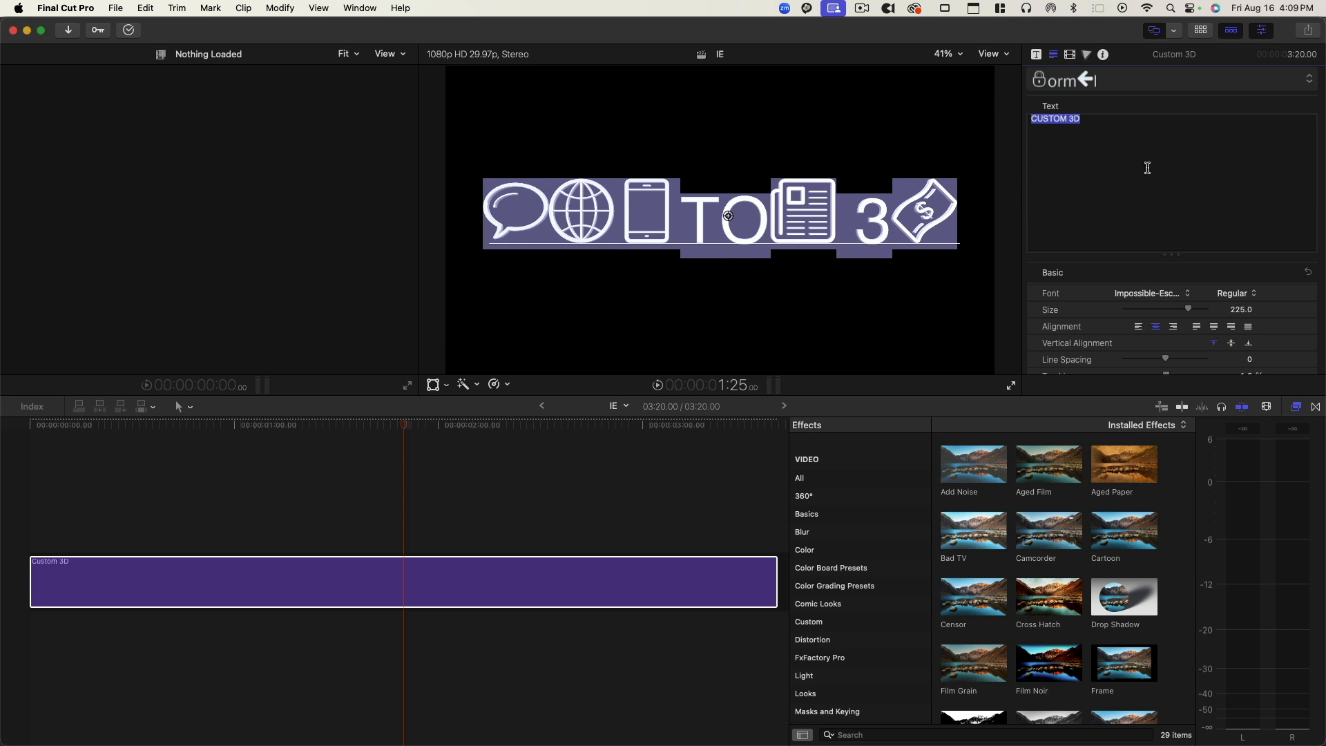
text(A)
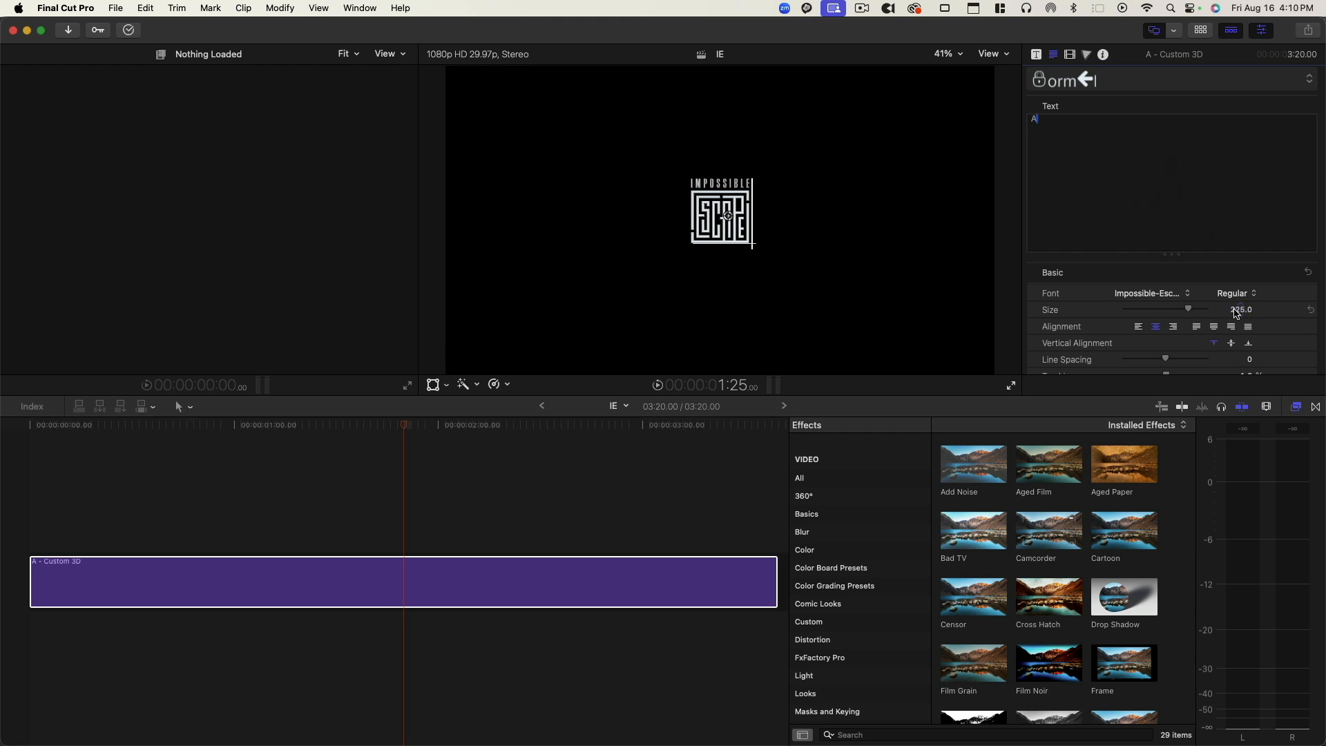
drag(1241, 312, 1238, 283)
Try out rotating the 3D logo about its Y axis, and reset the Y rotation to 0°.
scroll(1198, 339, down, 5)
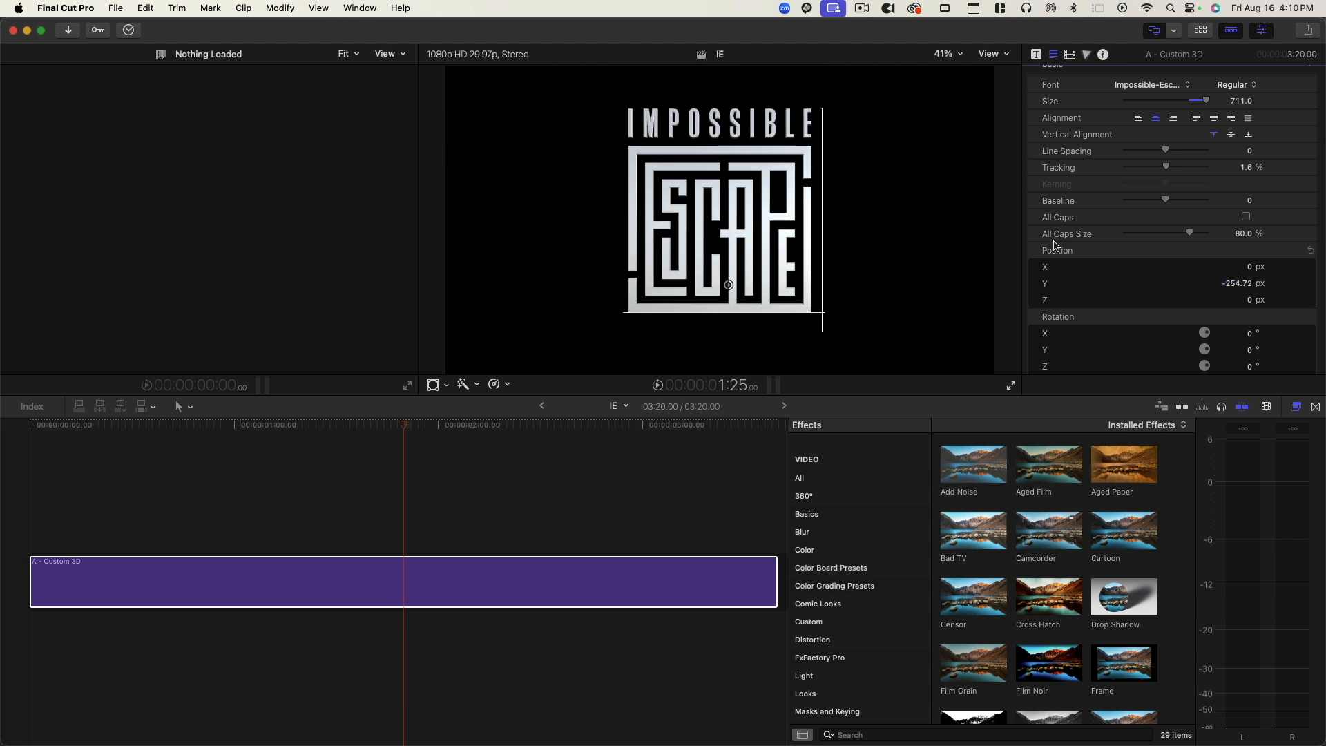
scroll(1140, 242, down, 5)
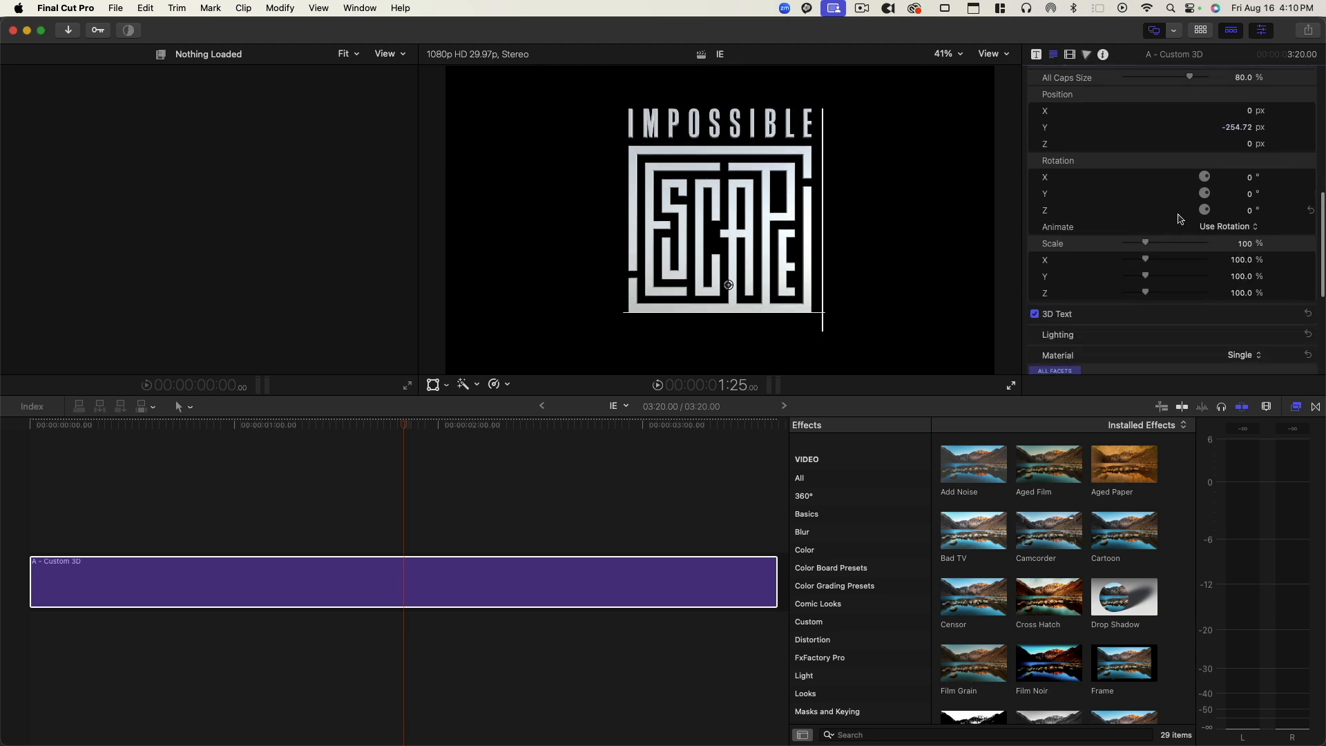
drag(1252, 196, 1249, 193)
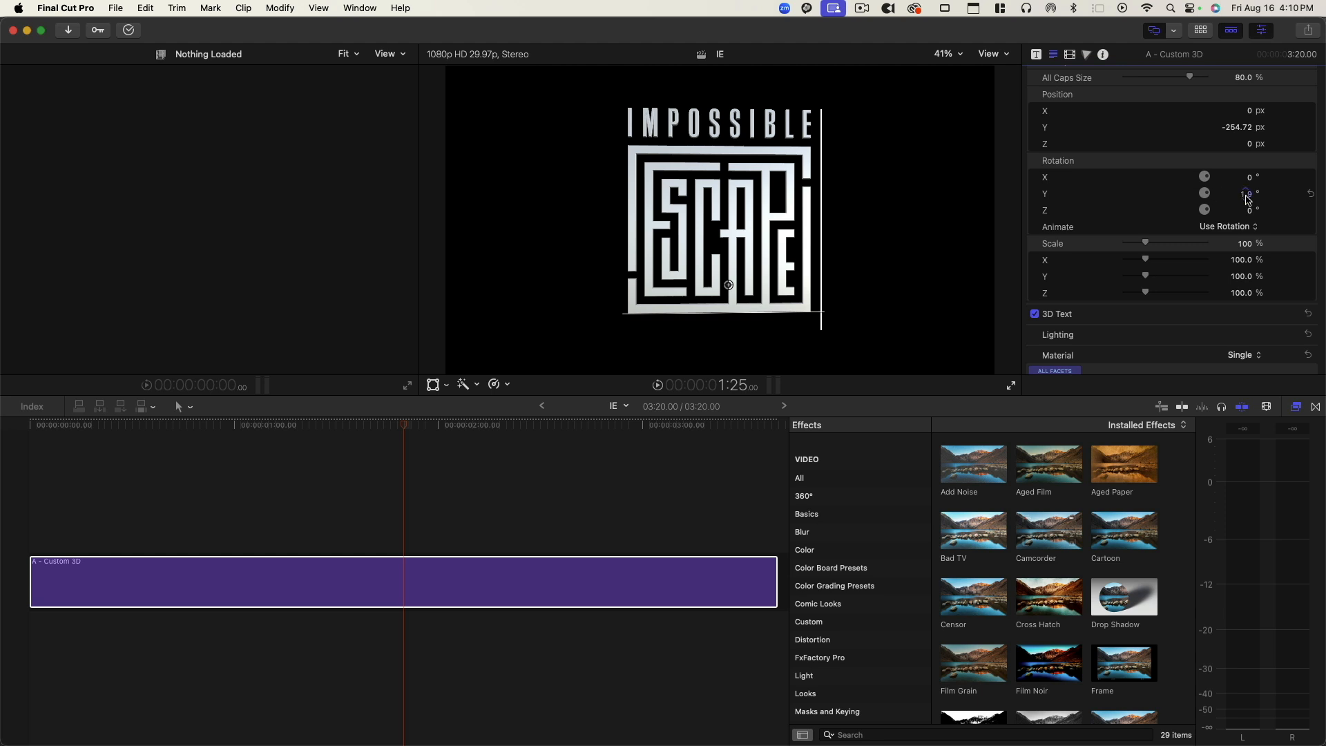
text(0)
key(Return)
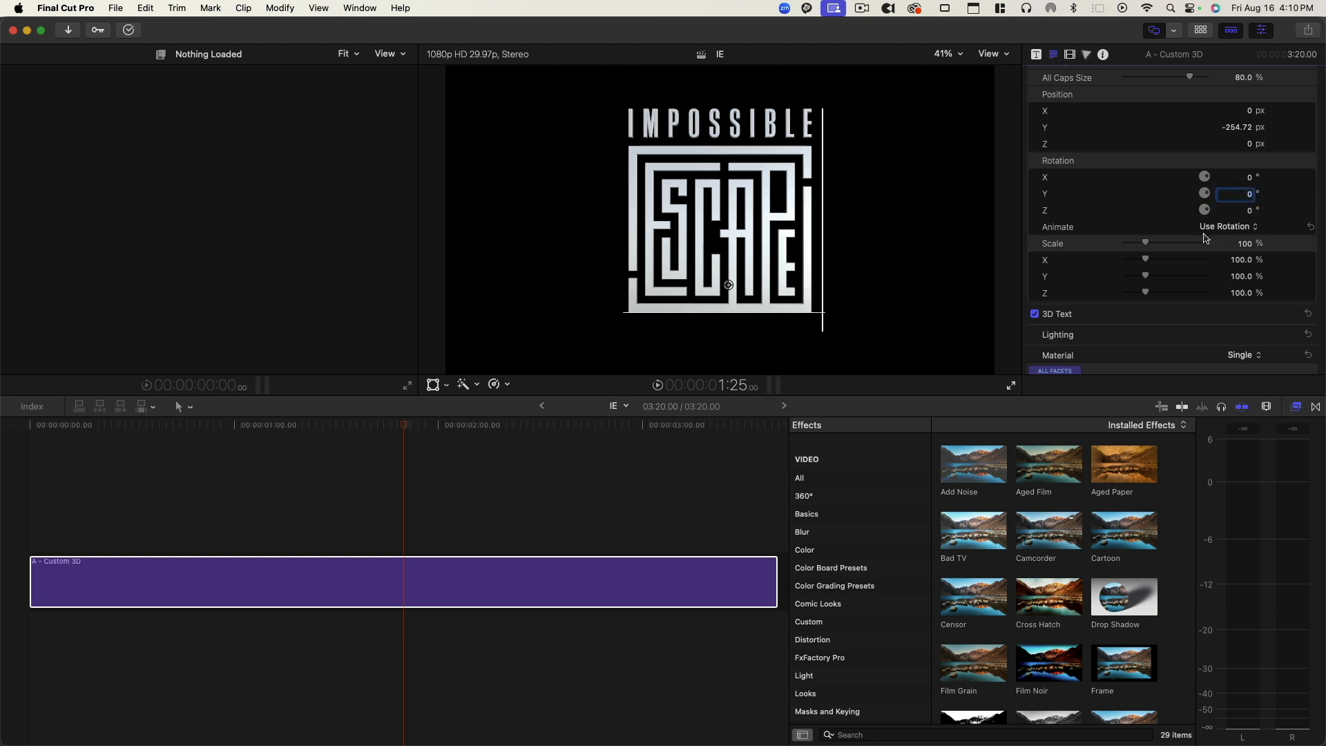
Apply the Brushed Metal material to all facets of the 3D logo and deselect its text in the viewer.
scroll(1185, 249, down, 3)
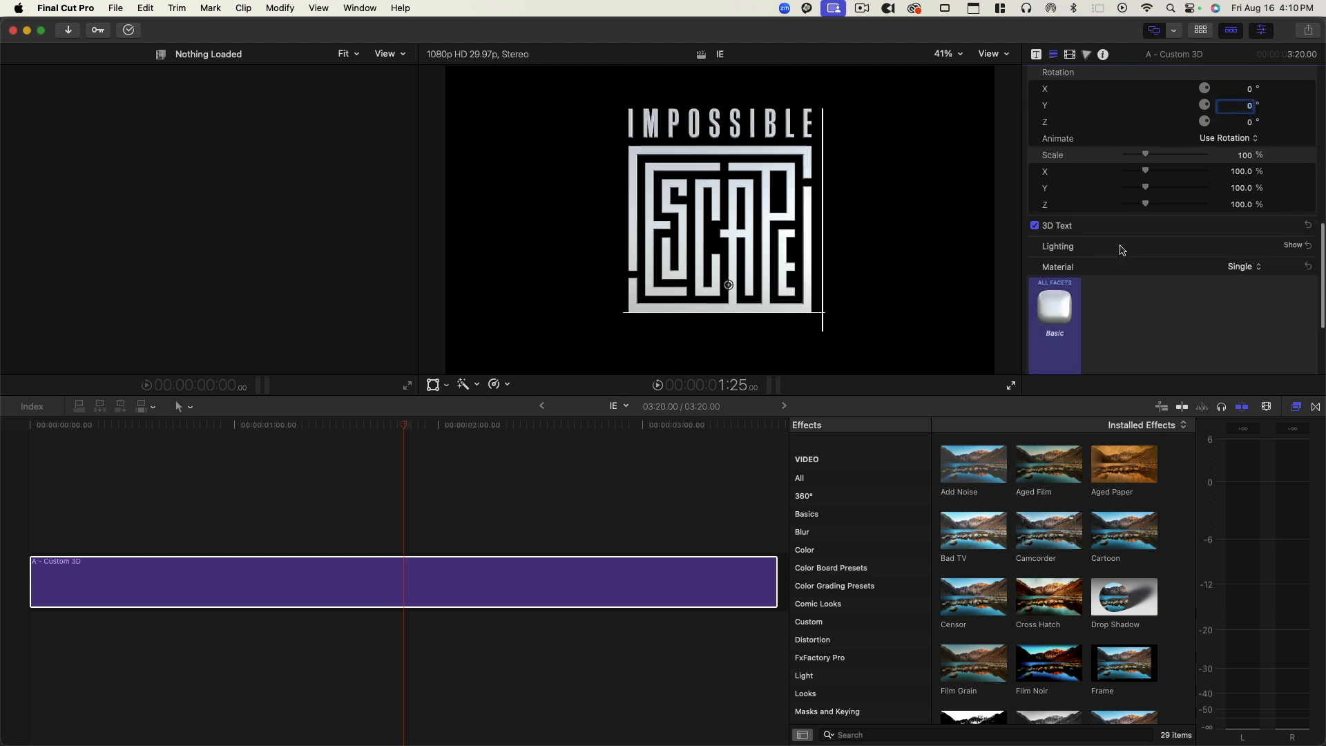
scroll(1121, 250, down, 4)
click(1054, 191)
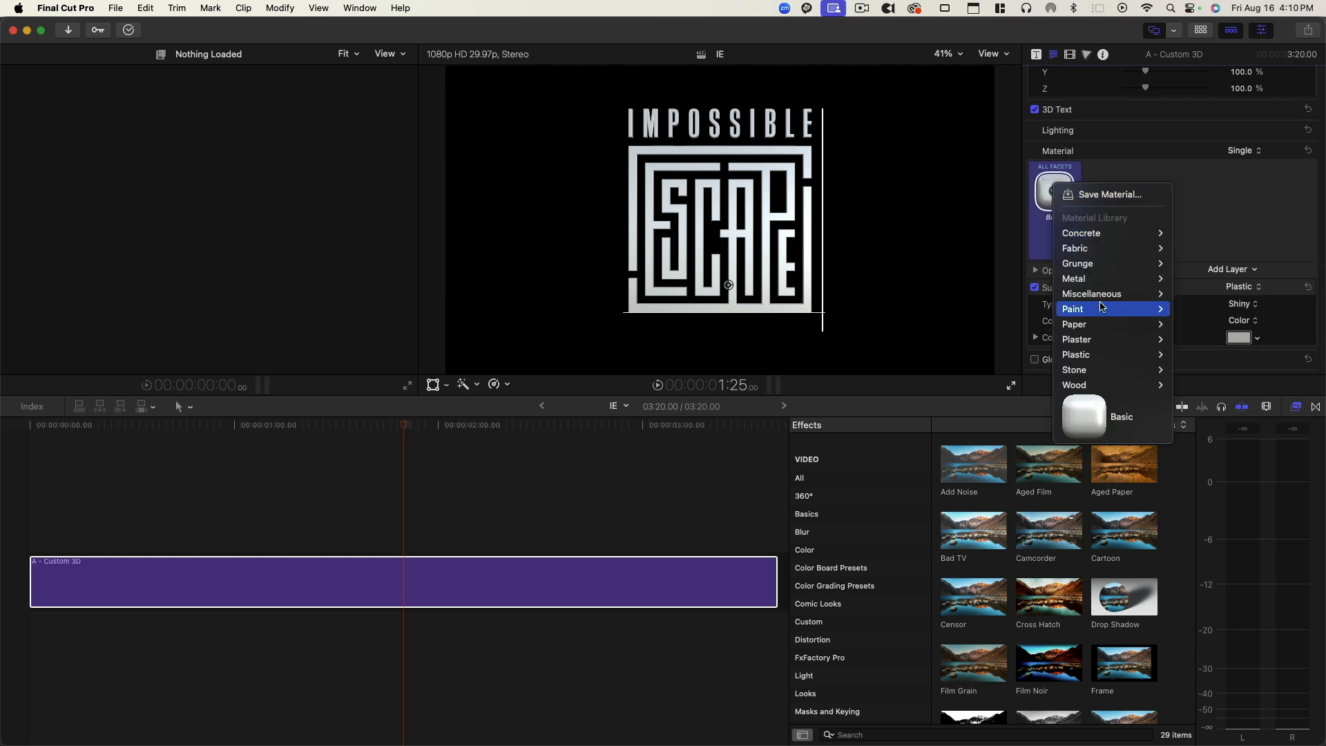
mouse_move(1132, 279)
click(1256, 280)
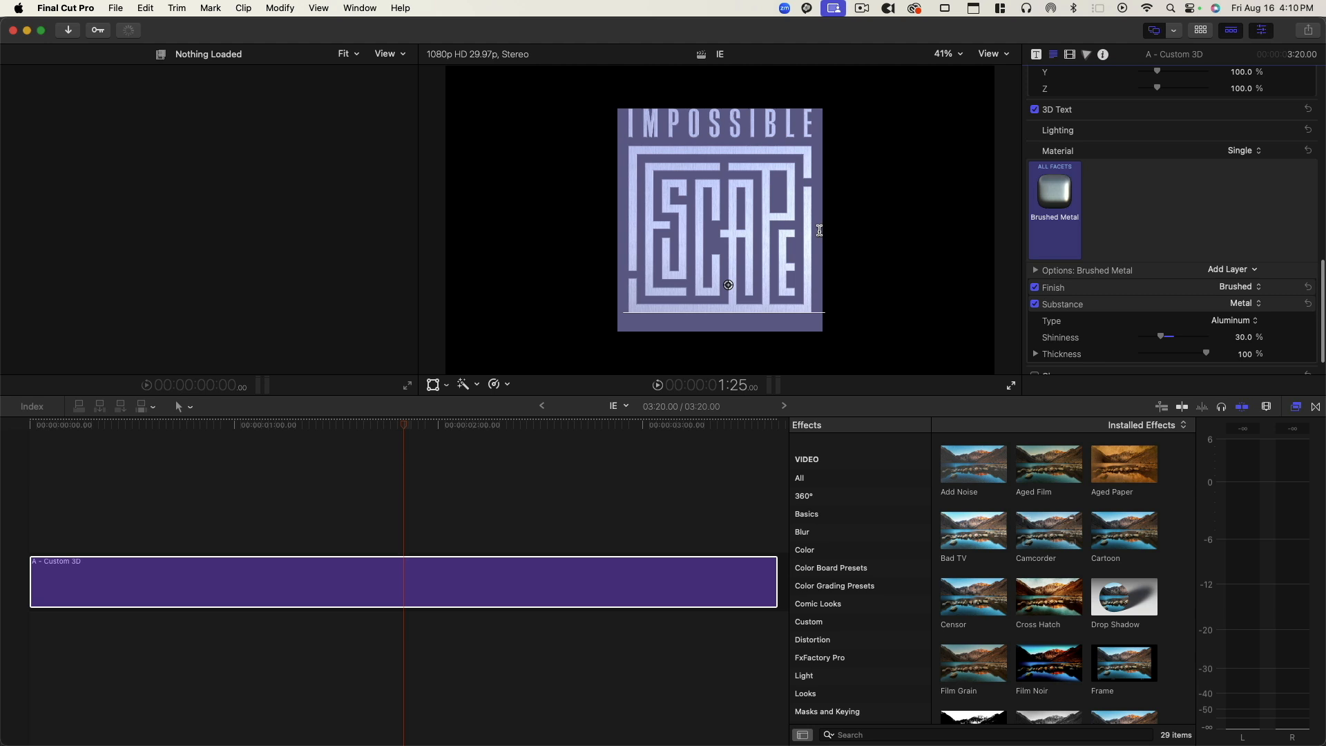
click(819, 230)
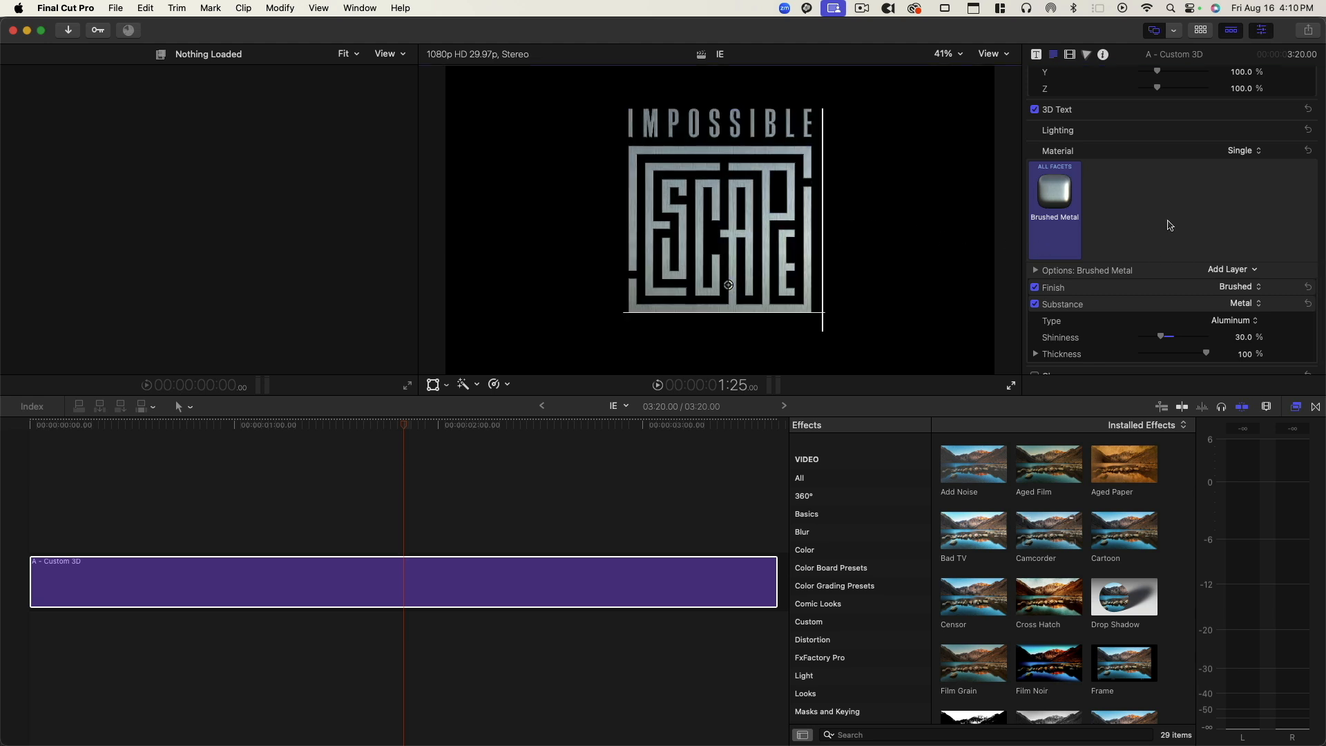
Tilt the brushed metal logo about its X axis to a rotation of about 2.7°.
scroll(1222, 216, up, 6)
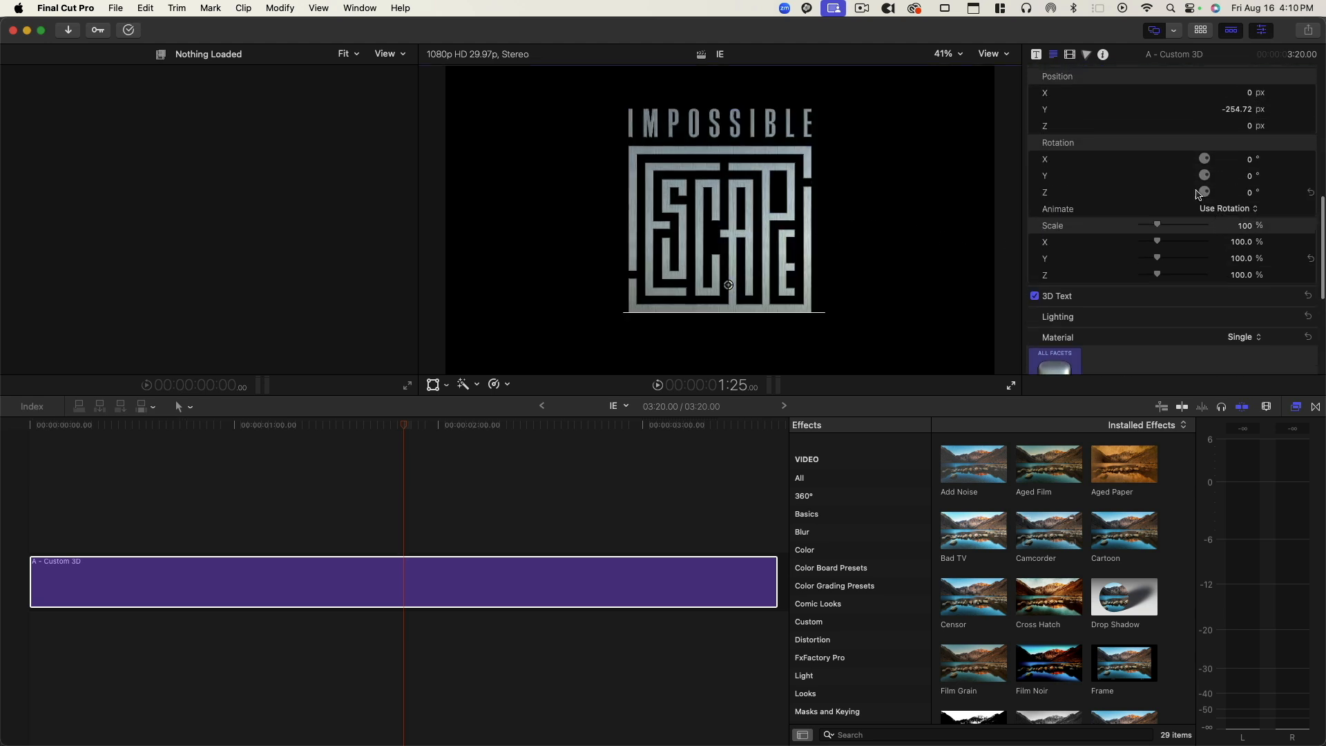
mouse_move(1250, 161)
mouse_down()
mouse_move(1251, 195)
mouse_move(1249, 159)
mouse_up()
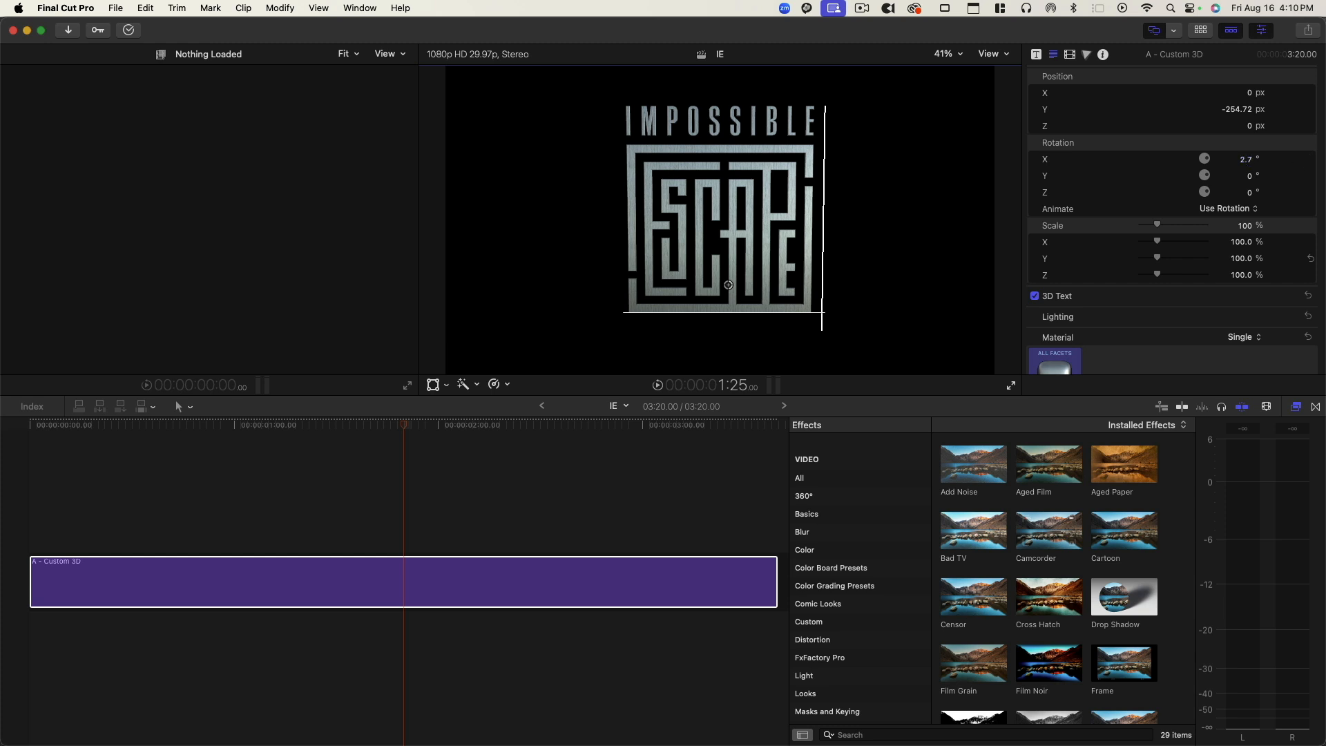